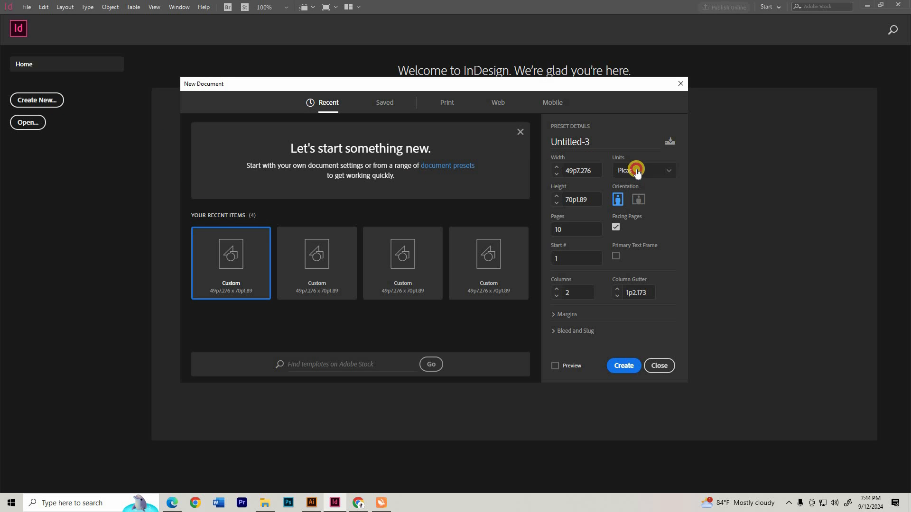
- Choose the A4 print preset for the new document
{"action": "left_click", "coordinate": [636, 170]}
{"action": "left_click", "coordinate": [634, 252]}
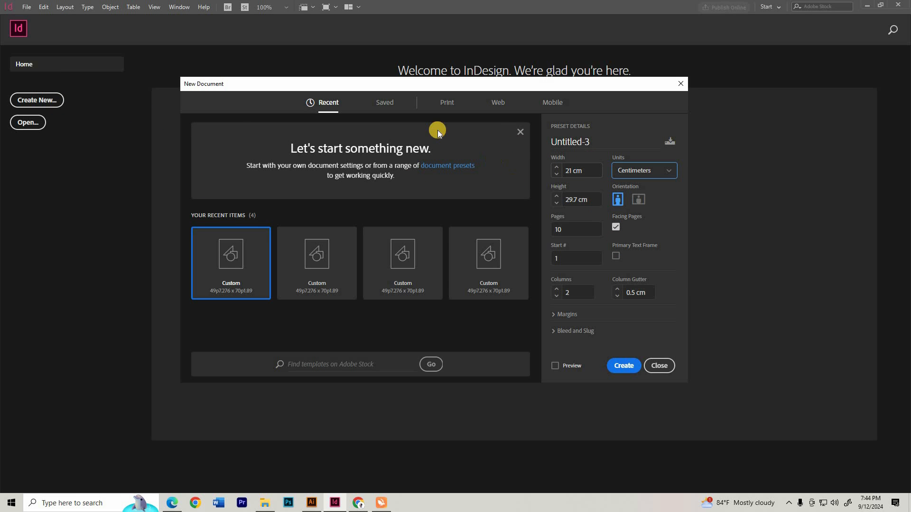
{"action": "left_click", "coordinate": [451, 106]}
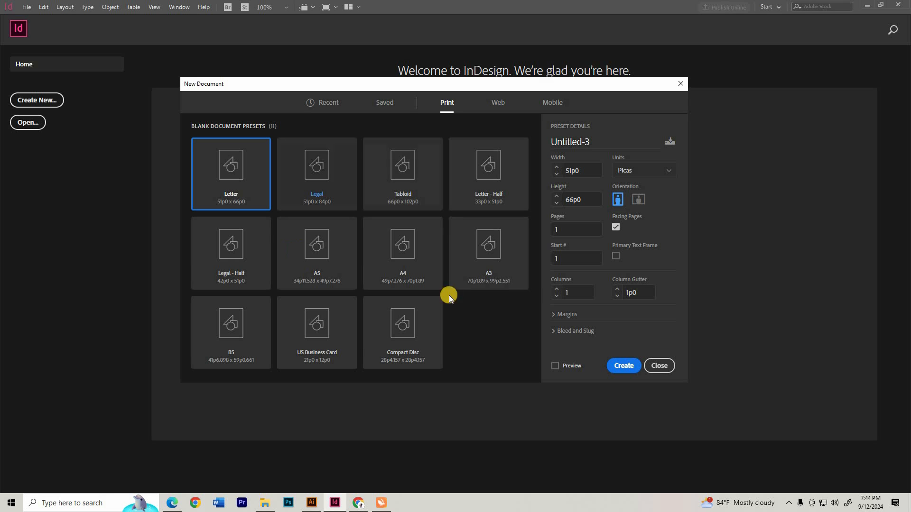
{"action": "left_click", "coordinate": [394, 276]}
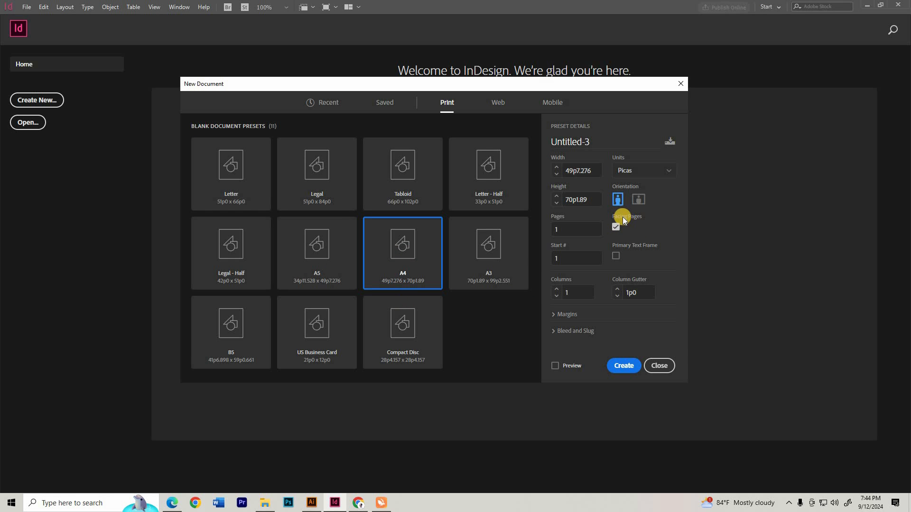
- Set the page count to 10 with facing pages enabled and create the document
{"action": "left_click", "coordinate": [614, 228]}
{"action": "left_click_drag", "start_coordinate": [562, 225], "coordinate": [541, 224]}
{"action": "type", "text": "10"}
{"action": "left_click", "coordinate": [571, 261]}
{"action": "left_click", "coordinate": [625, 368]}
{"action": "left_click", "coordinate": [625, 366]}
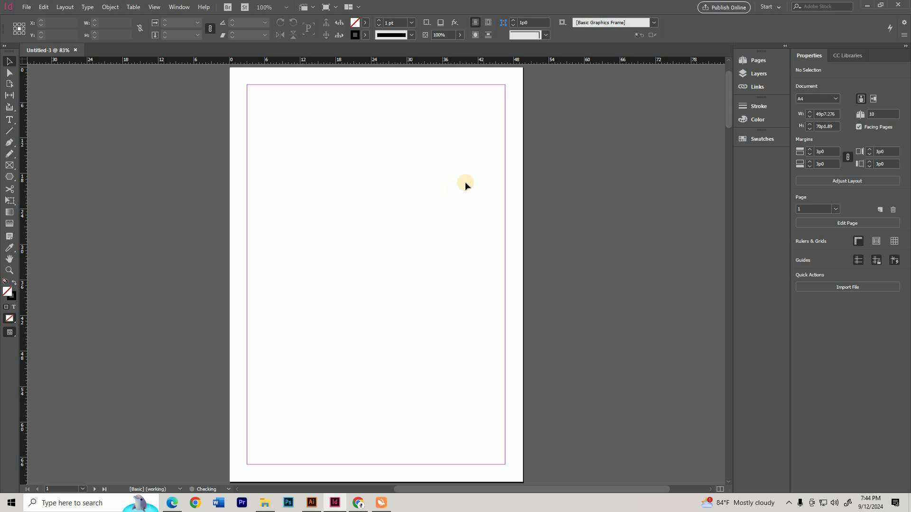
- Look through the page spreads, switching facing pages off and back on to compare the layouts
{"action": "scroll", "coordinate": [452, 207], "scroll_direction": "down", "scroll_amount": 2}
{"action": "scroll", "coordinate": [453, 207], "scroll_direction": "down", "scroll_amount": 3}
{"action": "scroll", "coordinate": [453, 209], "scroll_direction": "down", "scroll_amount": 3}
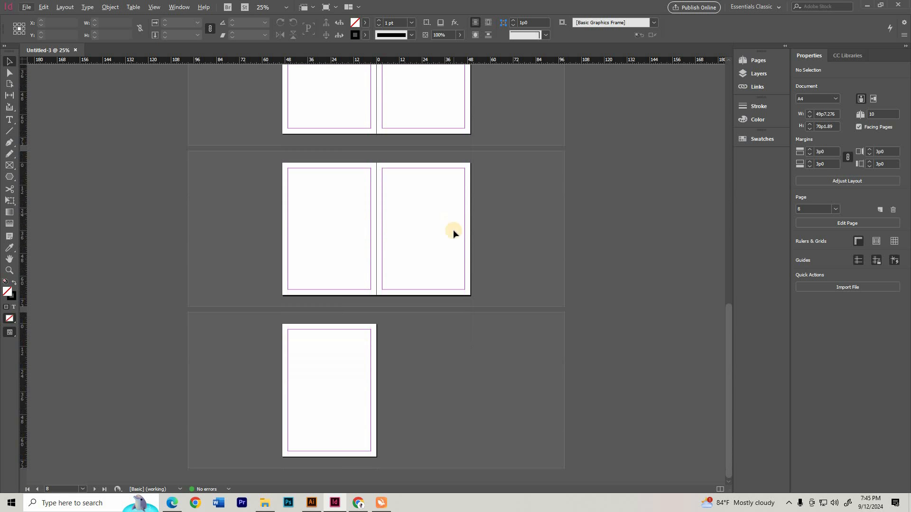
{"action": "scroll", "coordinate": [448, 142], "scroll_direction": "up", "scroll_amount": 10}
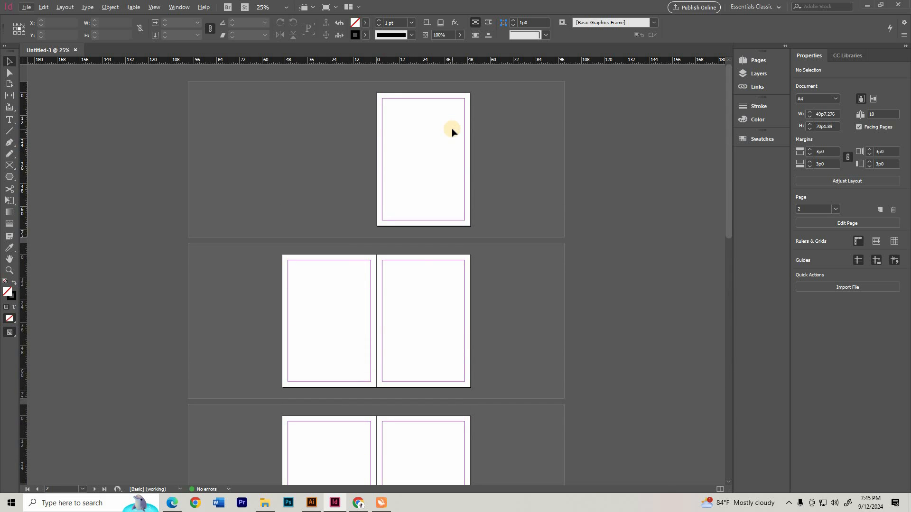
{"action": "scroll", "coordinate": [451, 128], "scroll_direction": "up", "scroll_amount": 1}
{"action": "left_click_drag", "start_coordinate": [492, 129], "coordinate": [444, 131]}
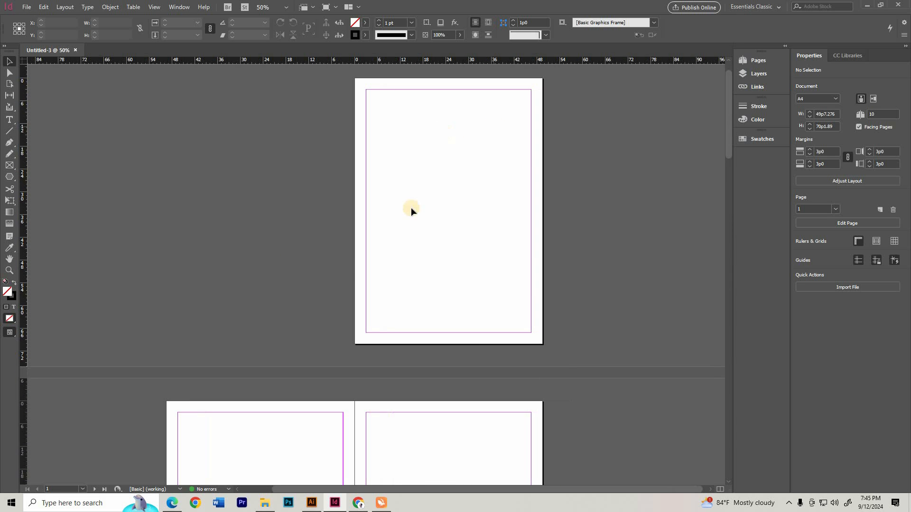
{"action": "left_click", "coordinate": [859, 128]}
{"action": "left_click", "coordinate": [859, 128]}
{"action": "left_click", "coordinate": [859, 128]}
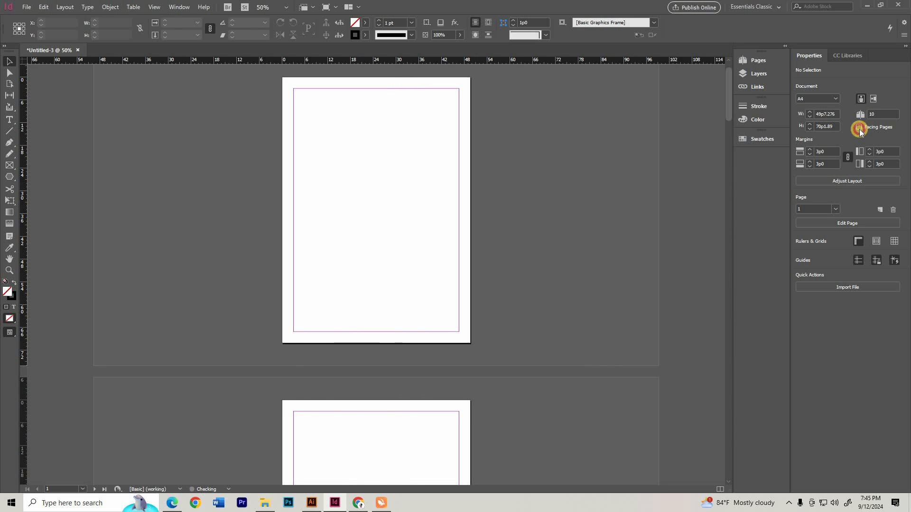
{"action": "left_click", "coordinate": [859, 128]}
{"action": "scroll", "coordinate": [494, 136], "scroll_direction": "up", "scroll_amount": 1}
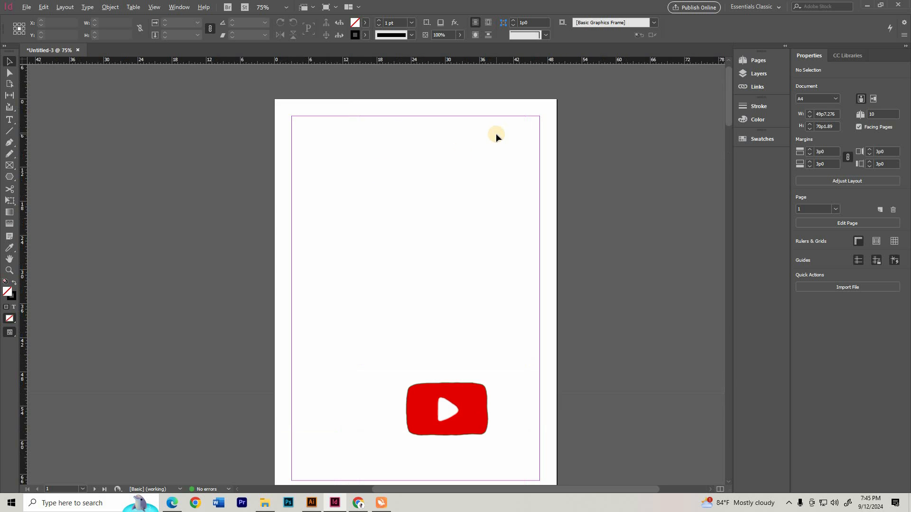
- Draw a text frame about 25p2 wide and 64p2 high from page 1's upper-left margin corner and fill it with placeholder text
{"action": "left_click", "coordinate": [9, 119]}
{"action": "left_click_drag", "start_coordinate": [199, 89], "coordinate": [342, 452]}
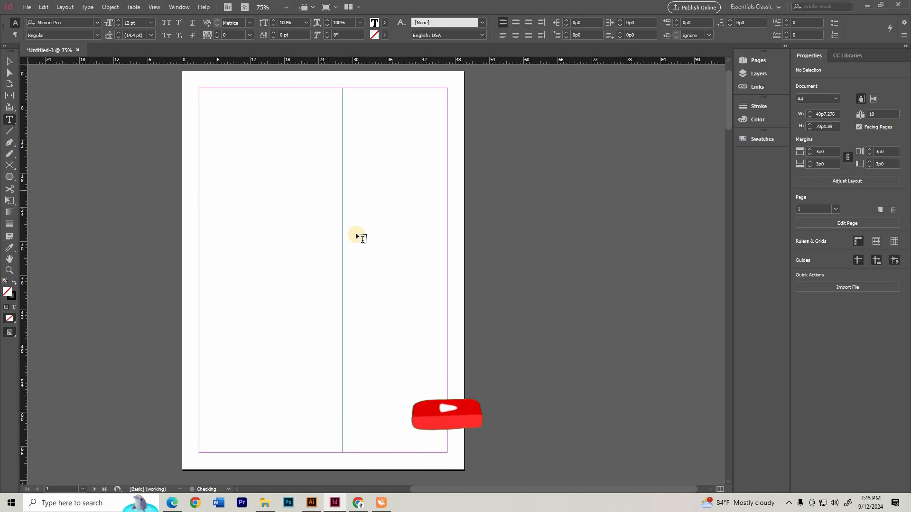
{"action": "scroll", "coordinate": [858, 454], "scroll_direction": "down", "scroll_amount": 3}
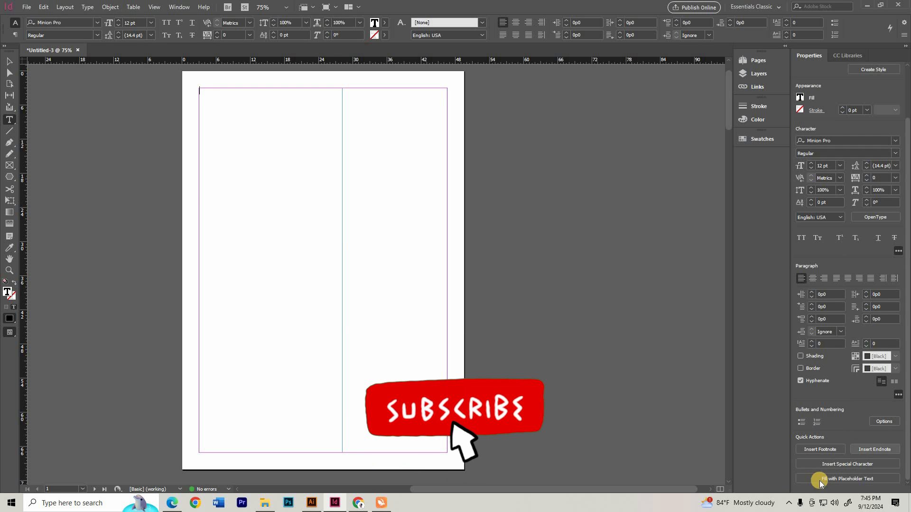
{"action": "left_click", "coordinate": [853, 478]}
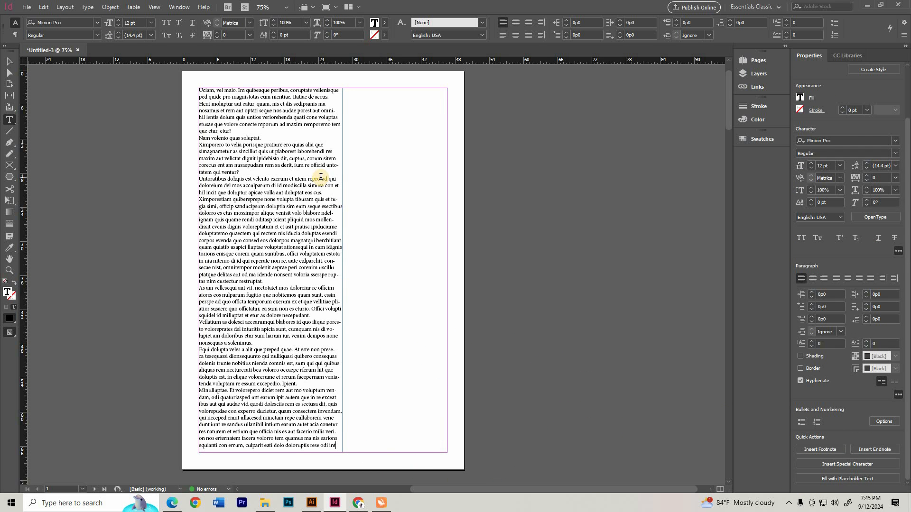
{"action": "scroll", "coordinate": [304, 179], "scroll_direction": "down", "scroll_amount": 2}
{"action": "scroll", "coordinate": [304, 179], "scroll_direction": "up", "scroll_amount": 2}
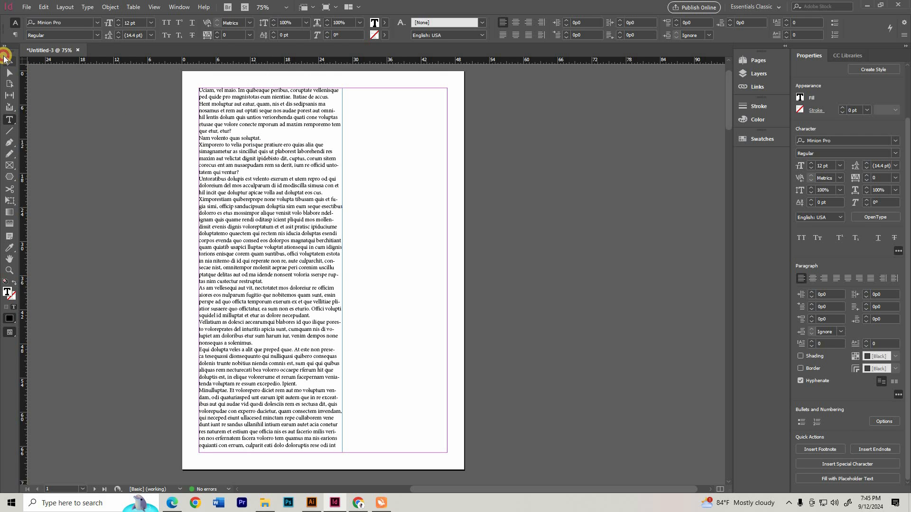
- Try shortening the text frame to about 43p10 high, inspect its overflow marker, and undo the resize
{"action": "left_click", "coordinate": [4, 57]}
{"action": "scroll", "coordinate": [284, 318], "scroll_direction": "down", "scroll_amount": 3}
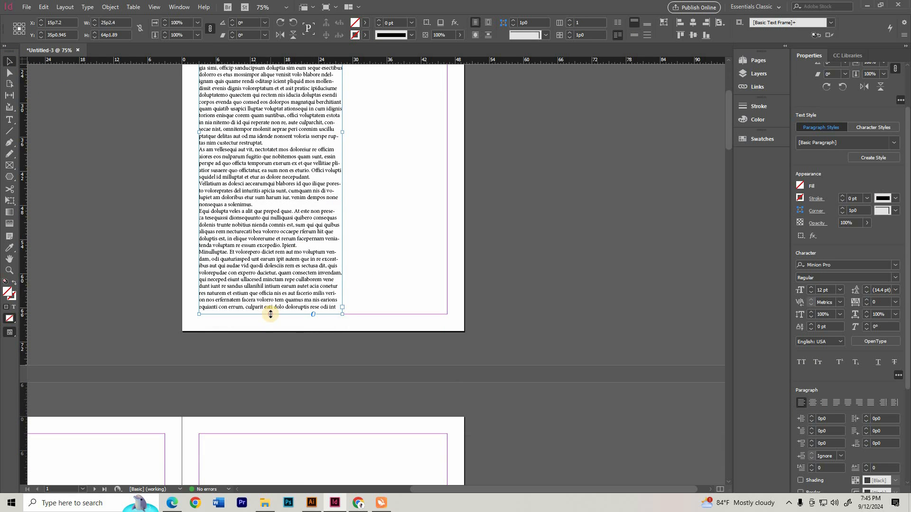
{"action": "left_click_drag", "start_coordinate": [270, 314], "coordinate": [272, 199]}
{"action": "scroll", "coordinate": [334, 189], "scroll_direction": "up", "scroll_amount": 5}
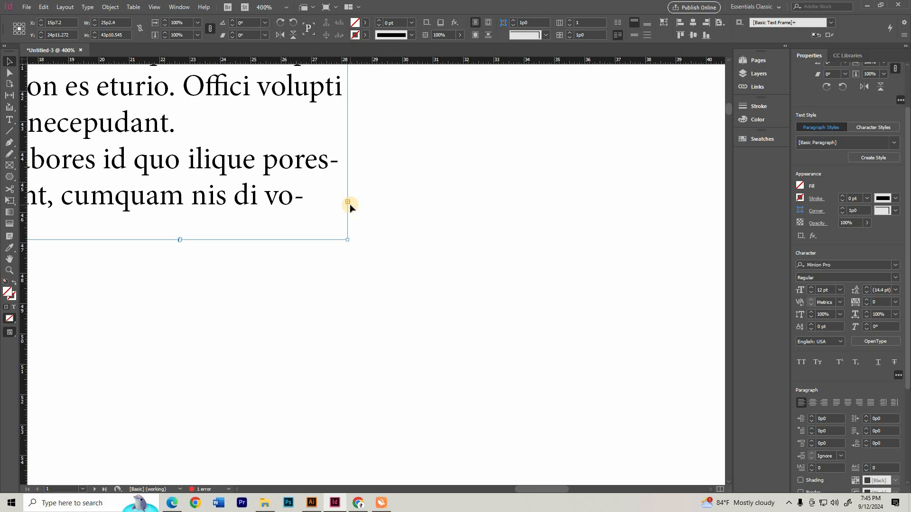
{"action": "scroll", "coordinate": [353, 275], "scroll_direction": "down", "scroll_amount": 7}
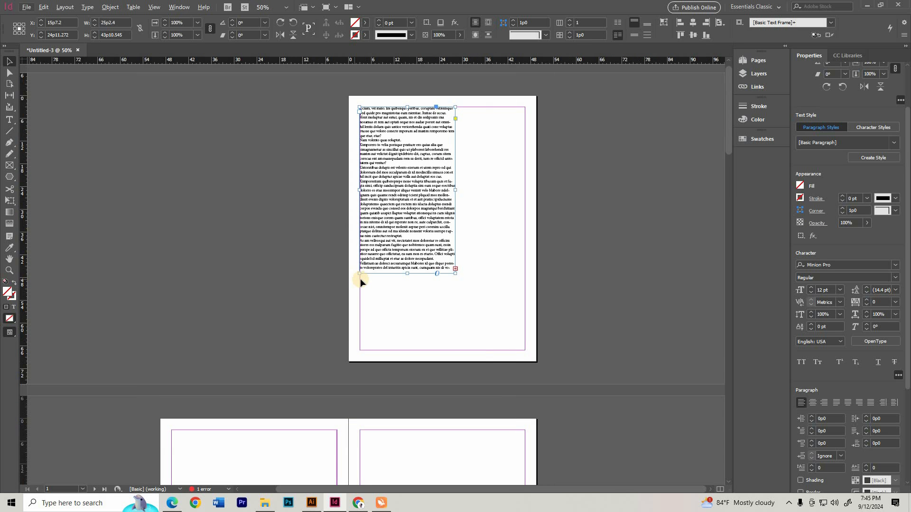
{"action": "key", "text": "ctrl+z"}
{"action": "scroll", "coordinate": [488, 249], "scroll_direction": "up", "scroll_amount": 2}
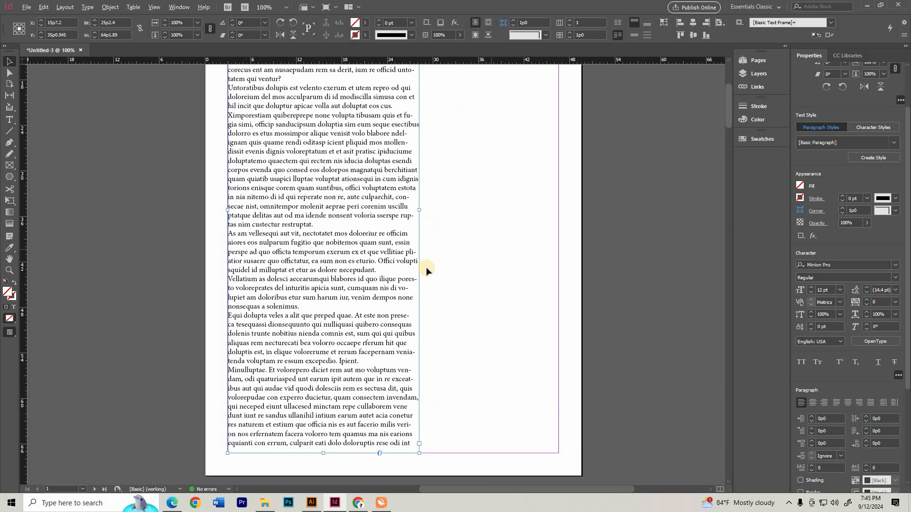
- Resize the placeholder text frame to about 21p1 wide and 30p9 high, keeping its upper-left corner at the margin
{"action": "left_click_drag", "start_coordinate": [277, 446], "coordinate": [295, 192]}
{"action": "left_click_drag", "start_coordinate": [299, 250], "coordinate": [256, 363]}
{"action": "left_click_drag", "start_coordinate": [239, 253], "coordinate": [206, 254]}
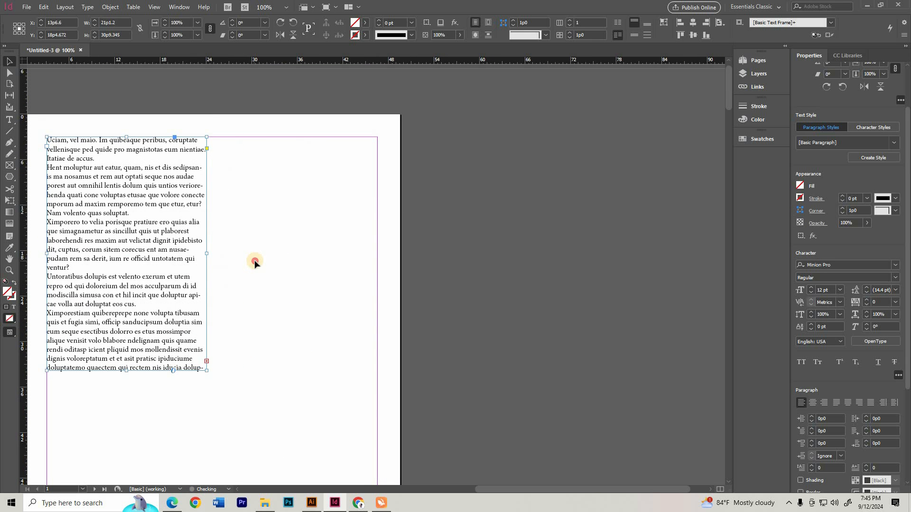
- Draw an empty second text frame about 20p7 wide and 30p9 high beside the first one
{"action": "left_click", "coordinate": [255, 260]}
{"action": "left_click_drag", "start_coordinate": [266, 243], "coordinate": [362, 252]}
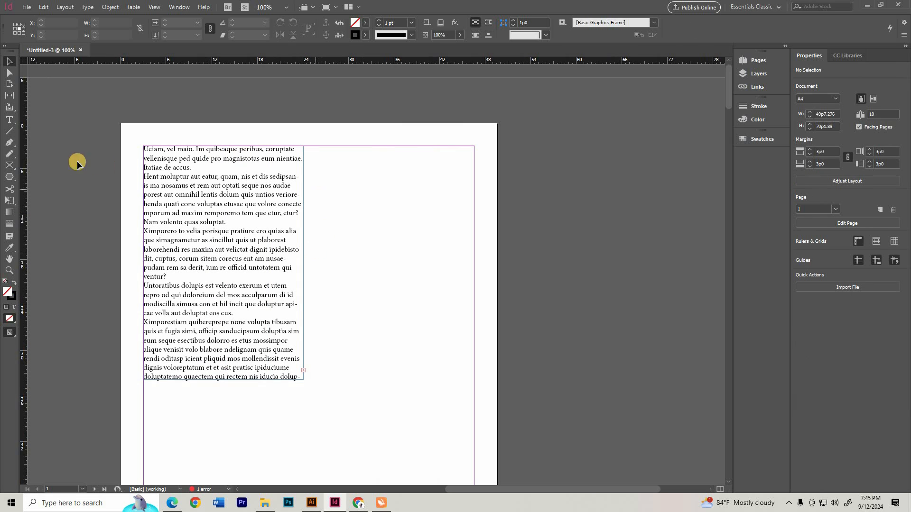
{"action": "left_click", "coordinate": [9, 120]}
{"action": "left_click_drag", "start_coordinate": [313, 147], "coordinate": [468, 380]}
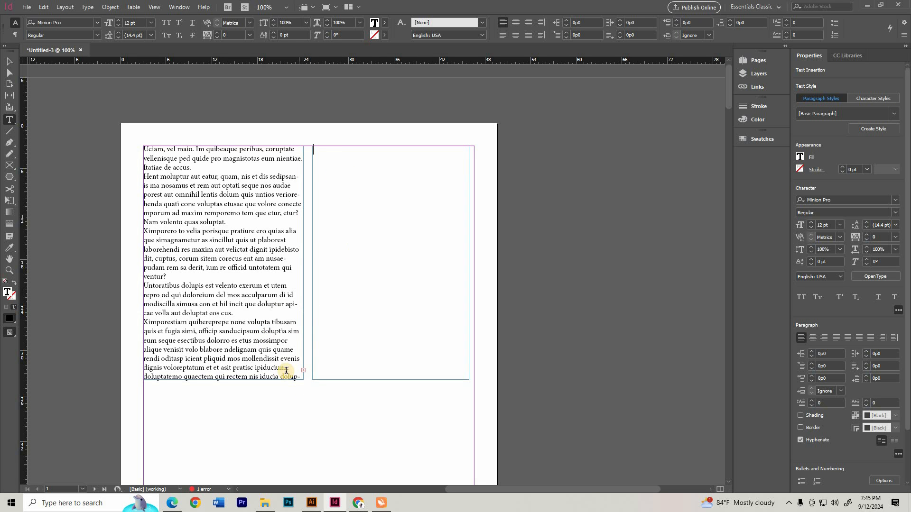
- Thread the first frame's overset text into the empty frame beside it
{"action": "scroll", "coordinate": [304, 372], "scroll_direction": "up", "scroll_amount": 5}
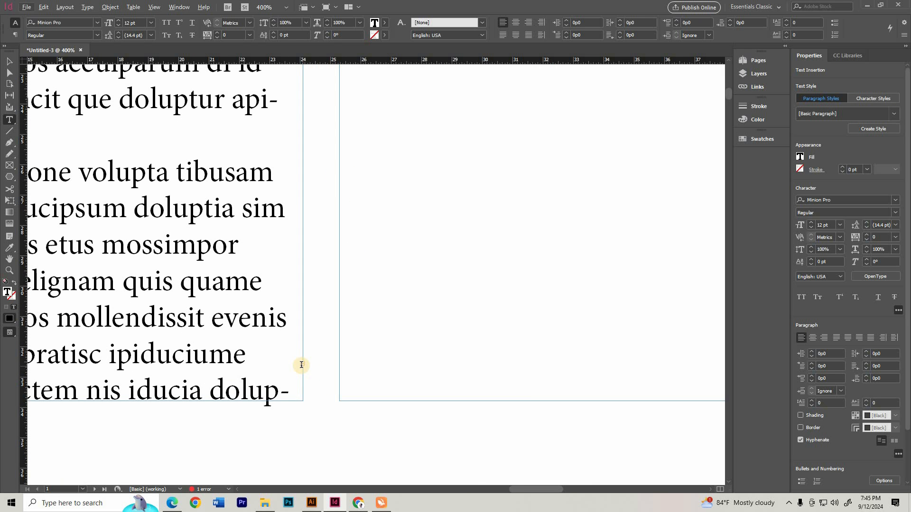
{"action": "left_click", "coordinate": [6, 61]}
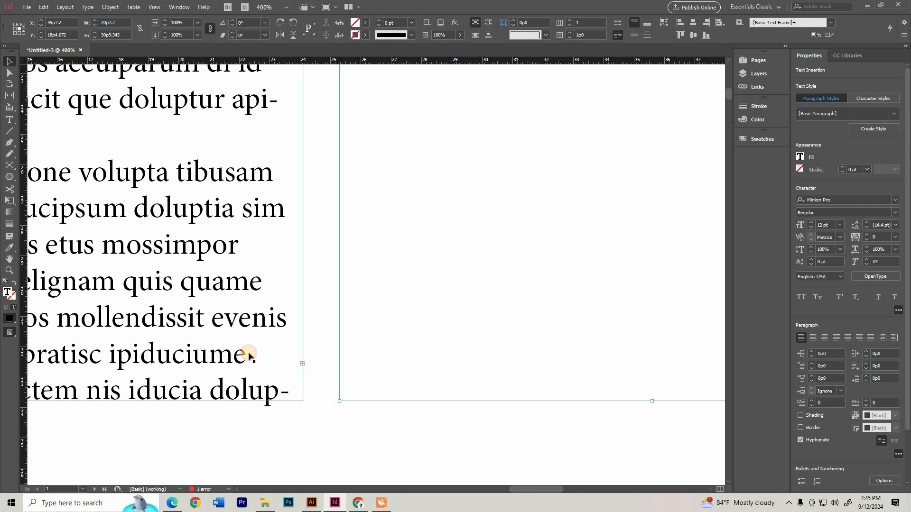
{"action": "left_click", "coordinate": [303, 363]}
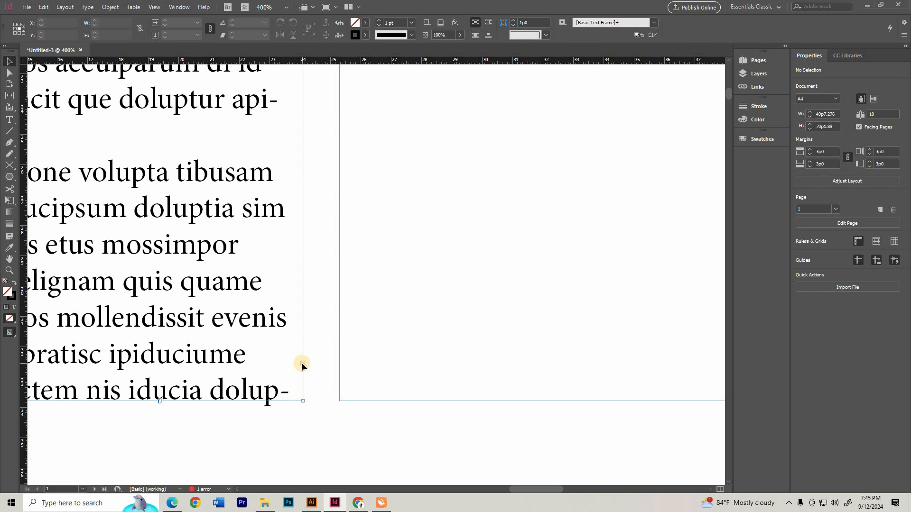
{"action": "left_click", "coordinate": [302, 363]}
{"action": "scroll", "coordinate": [294, 390], "scroll_direction": "down", "scroll_amount": 3}
{"action": "scroll", "coordinate": [308, 332], "scroll_direction": "up", "scroll_amount": 3}
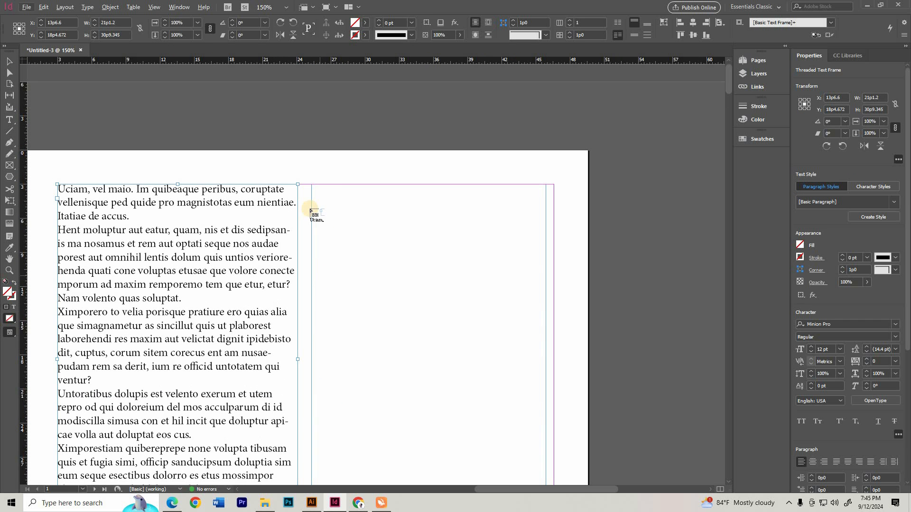
{"action": "left_click", "coordinate": [313, 186]}
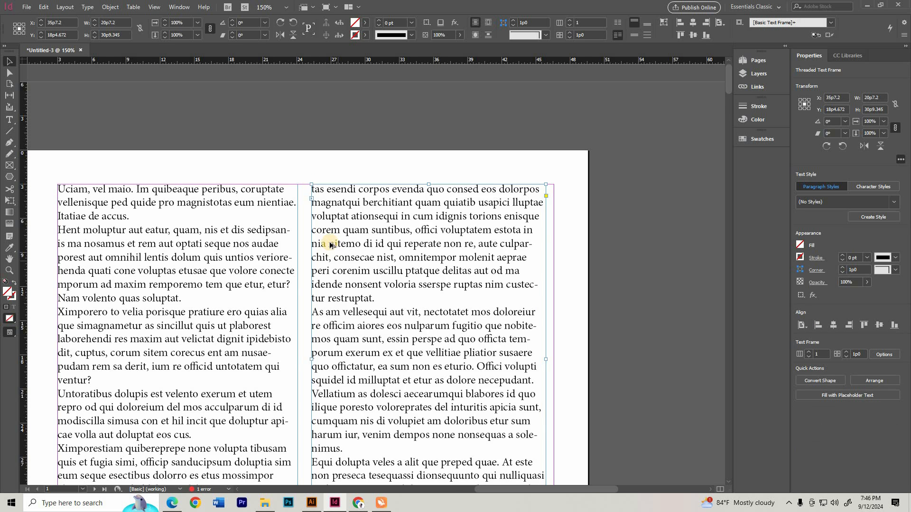
- Flow the second frame's overset text into a new margin-wide frame below the two columns
{"action": "scroll", "coordinate": [330, 243], "scroll_direction": "down", "scroll_amount": 2}
{"action": "scroll", "coordinate": [427, 259], "scroll_direction": "down", "scroll_amount": 2}
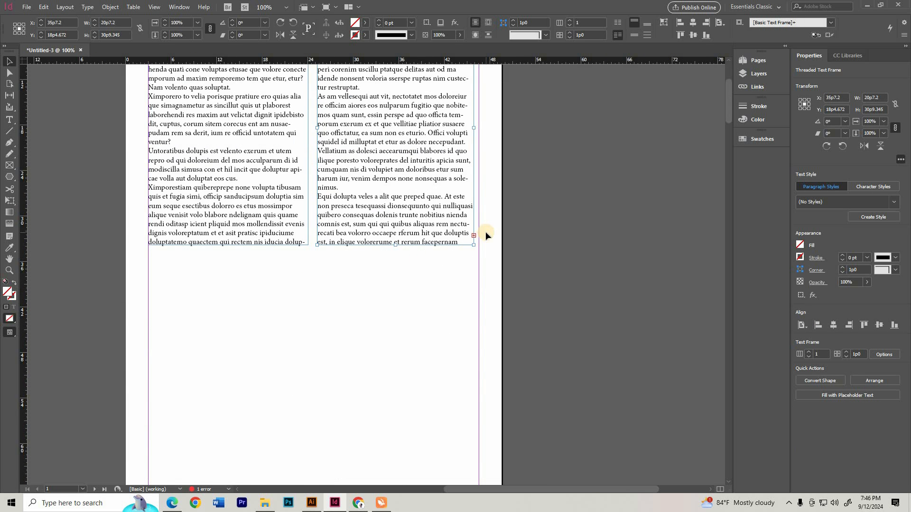
{"action": "scroll", "coordinate": [474, 244], "scroll_direction": "up", "scroll_amount": 3}
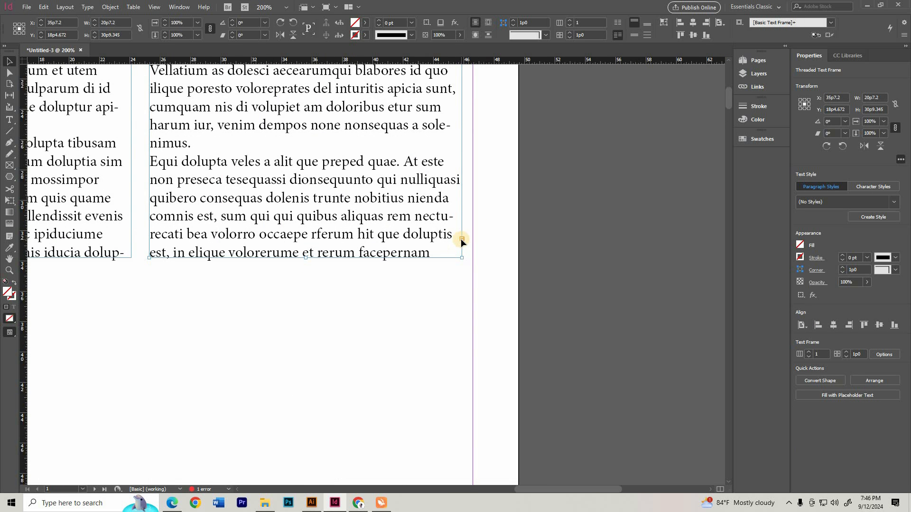
{"action": "scroll", "coordinate": [543, 291], "scroll_direction": "down", "scroll_amount": 2}
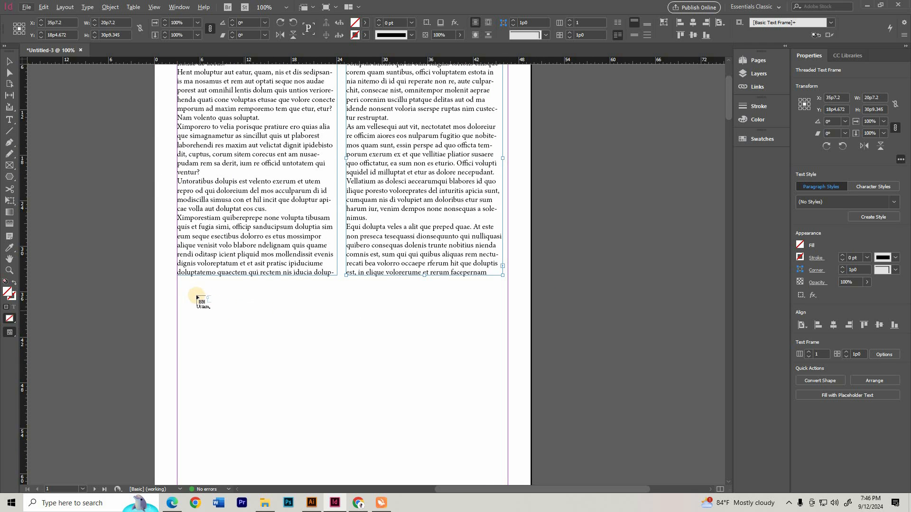
{"action": "left_click", "coordinate": [178, 291]}
- Shorten the new lower text frame to about 9p10 high and move it down to about Y 52p7
{"action": "scroll", "coordinate": [301, 301], "scroll_direction": "down", "scroll_amount": 3}
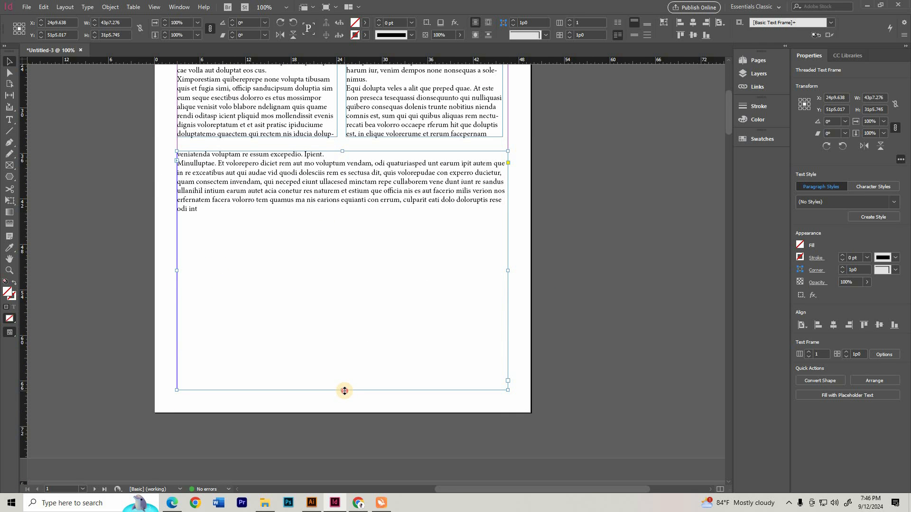
{"action": "left_click_drag", "start_coordinate": [344, 391], "coordinate": [338, 226]}
{"action": "scroll", "coordinate": [333, 252], "scroll_direction": "down", "scroll_amount": 1}
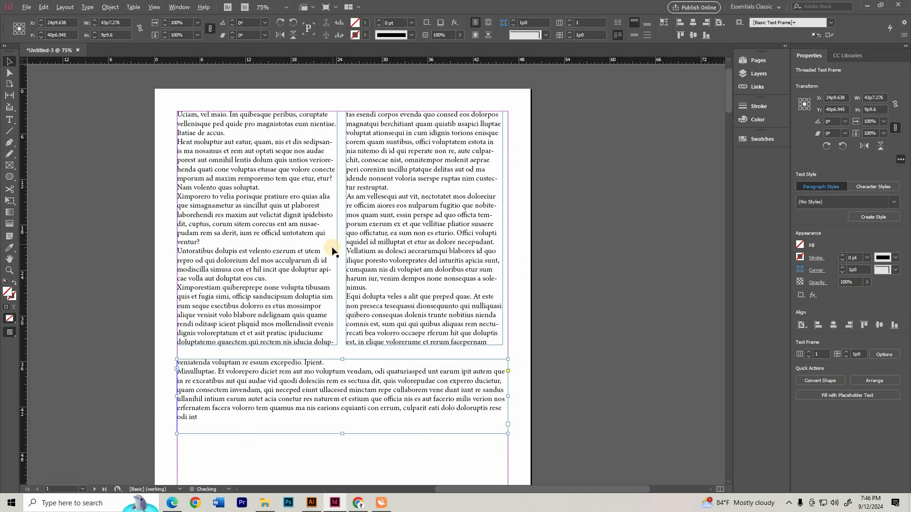
{"action": "scroll", "coordinate": [334, 251], "scroll_direction": "down", "scroll_amount": 2}
{"action": "left_click_drag", "start_coordinate": [483, 258], "coordinate": [488, 305]}
- Try three and four columns in the lower text frame and settle on 2 columns
{"action": "scroll", "coordinate": [515, 308], "scroll_direction": "up", "scroll_amount": 1}
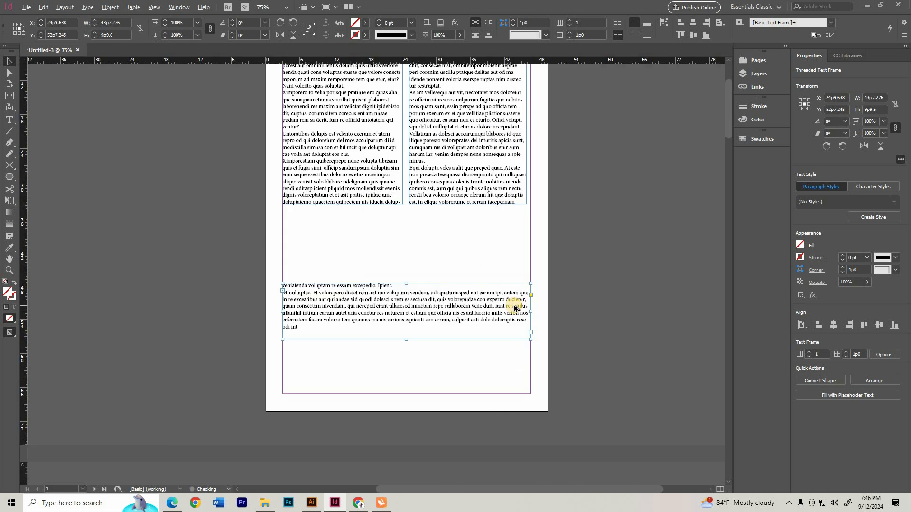
{"action": "scroll", "coordinate": [515, 308], "scroll_direction": "up", "scroll_amount": 2}
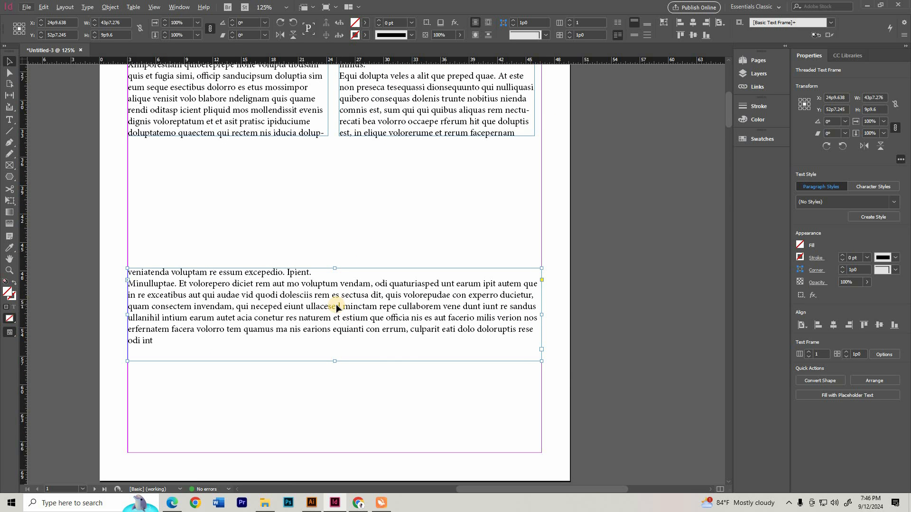
{"action": "left_click", "coordinate": [810, 353]}
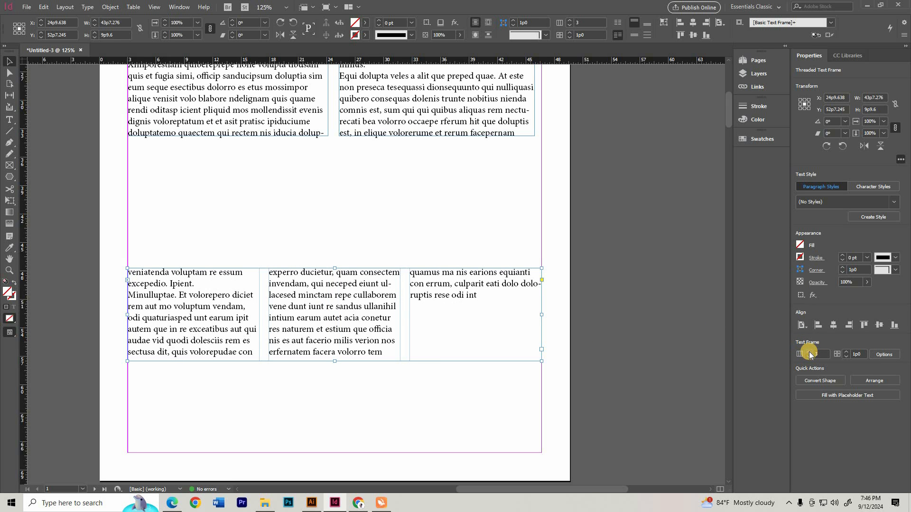
{"action": "left_click", "coordinate": [809, 353]}
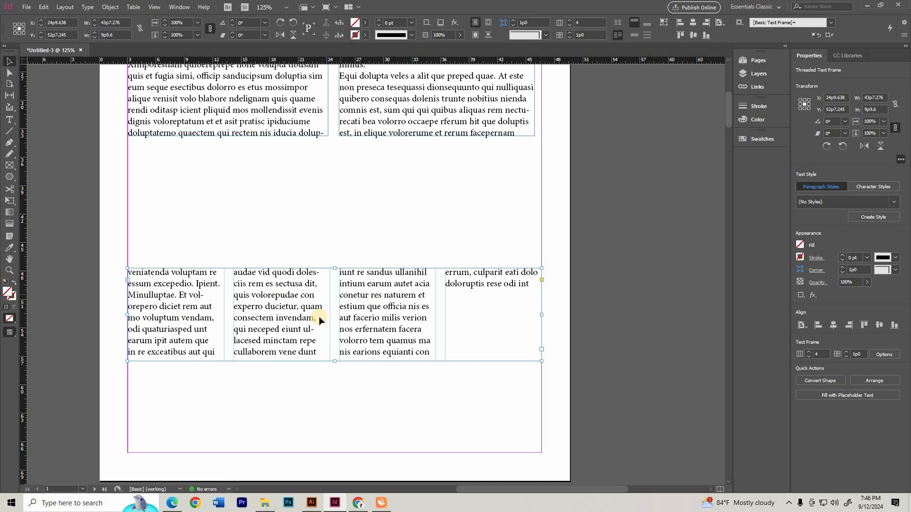
{"action": "left_click", "coordinate": [810, 358]}
{"action": "left_click", "coordinate": [809, 358]}
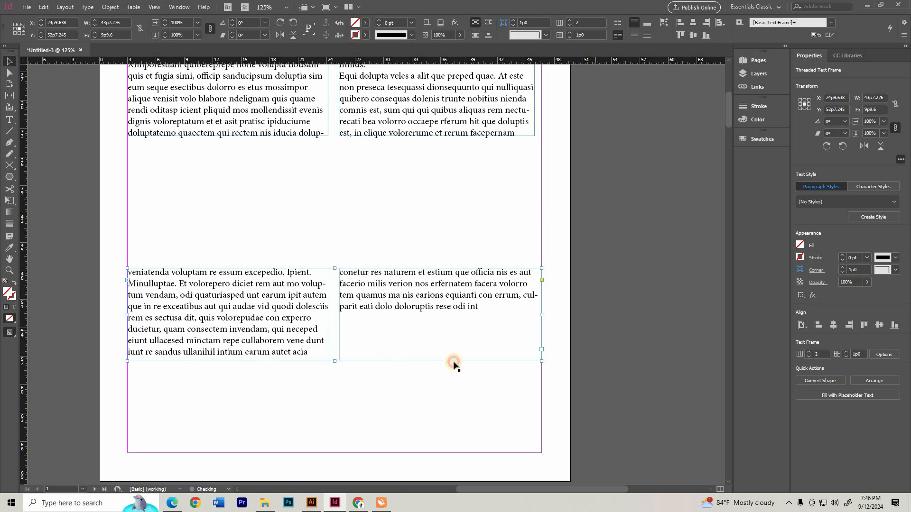
- Delete all the text frames on page 1
{"action": "left_click", "coordinate": [454, 366]}
{"action": "scroll", "coordinate": [453, 326], "scroll_direction": "down", "scroll_amount": 3}
{"action": "scroll", "coordinate": [463, 213], "scroll_direction": "up", "scroll_amount": 2}
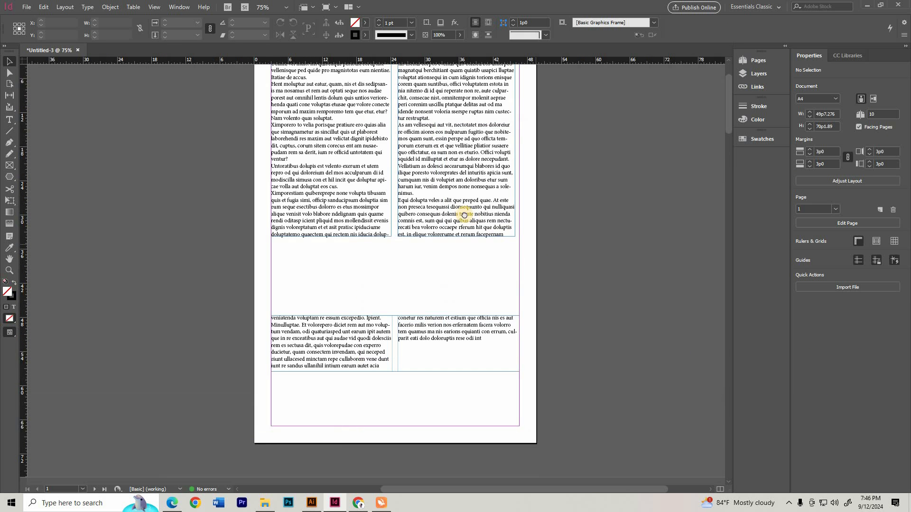
{"action": "left_click", "coordinate": [303, 336]}
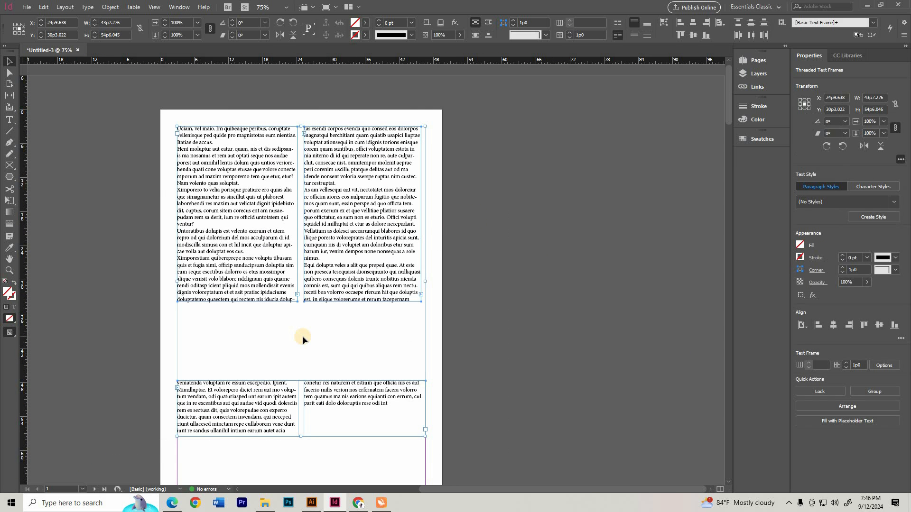
{"action": "key", "text": "Delete"}
- Place the Word document "Hakikat Kitabevi Publications No text" on page 1, starting at the margins' upper-left corner
{"action": "scroll", "coordinate": [449, 164], "scroll_direction": "down", "scroll_amount": 2}
{"action": "scroll", "coordinate": [449, 164], "scroll_direction": "up", "scroll_amount": 1}
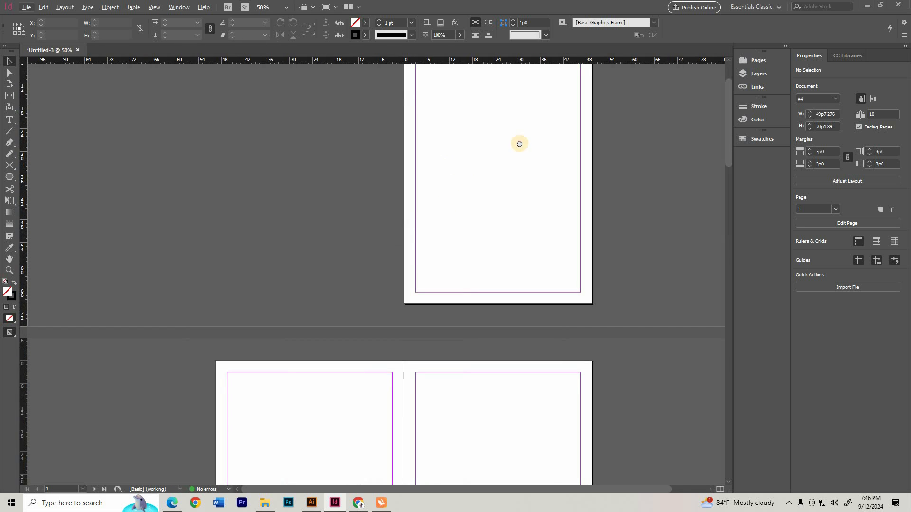
{"action": "left_click_drag", "start_coordinate": [597, 71], "coordinate": [542, 135]}
{"action": "scroll", "coordinate": [542, 135], "scroll_direction": "up", "scroll_amount": 2}
{"action": "left_click_drag", "start_coordinate": [451, 194], "coordinate": [399, 200]}
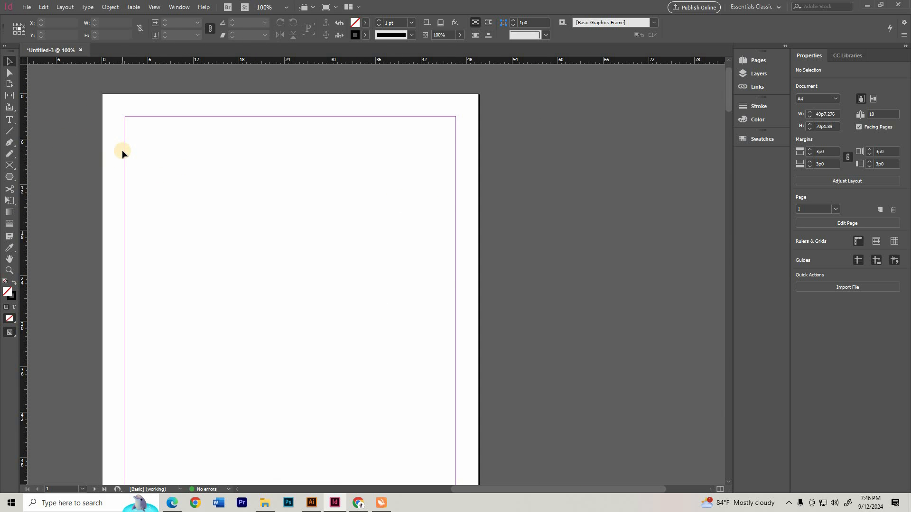
{"action": "left_click", "coordinate": [26, 6]}
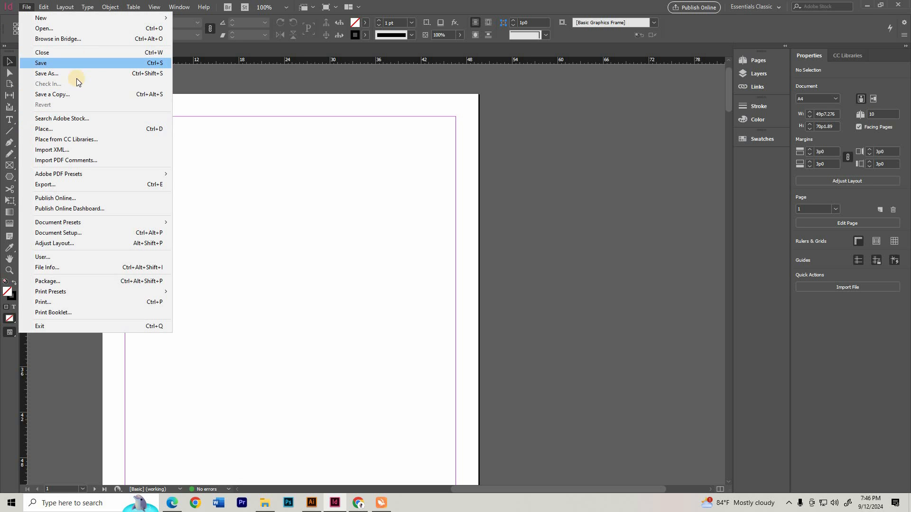
{"action": "left_click", "coordinate": [125, 134]}
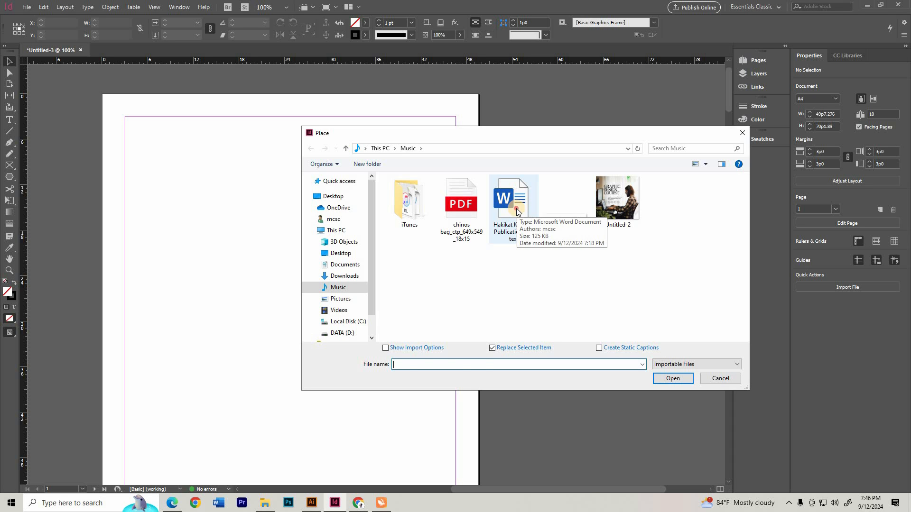
{"action": "left_click", "coordinate": [516, 209]}
{"action": "left_click", "coordinate": [672, 378]}
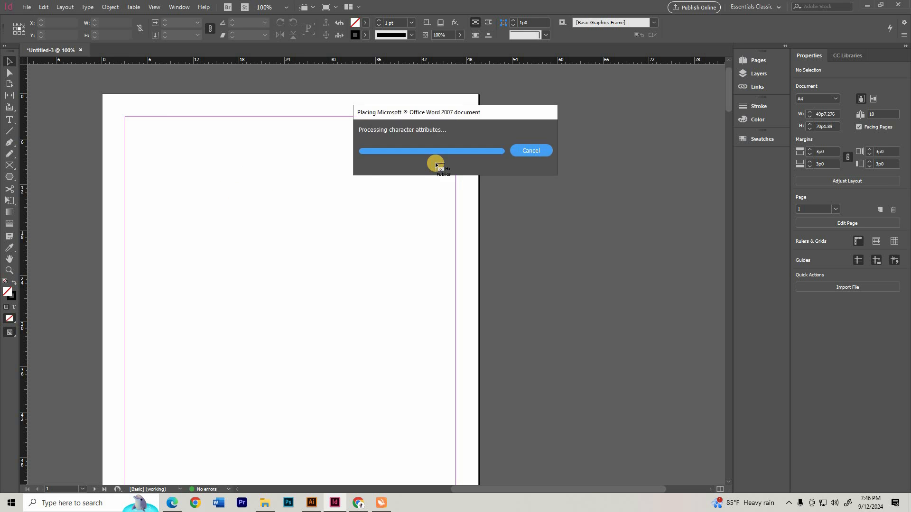
{"action": "scroll", "coordinate": [435, 165], "scroll_direction": "down", "scroll_amount": 1}
{"action": "scroll", "coordinate": [155, 136], "scroll_direction": "up", "scroll_amount": 2}
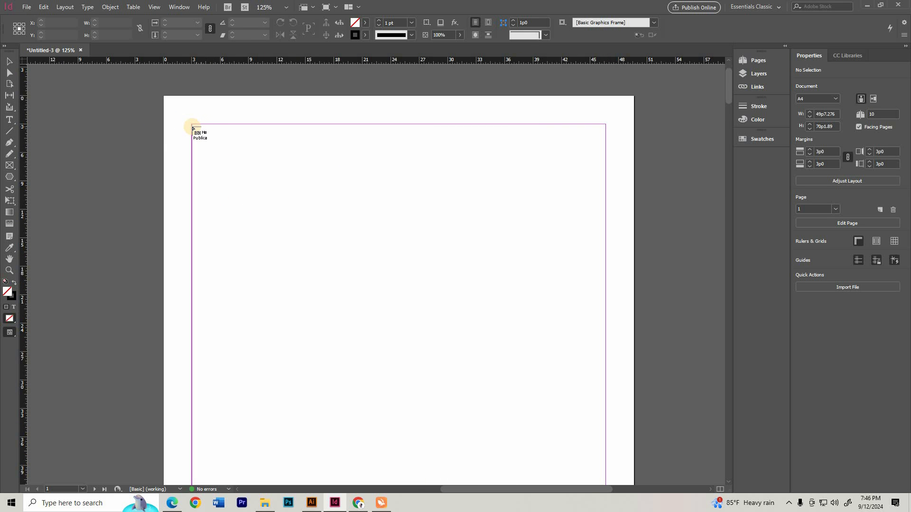
{"action": "left_click", "coordinate": [192, 127]}
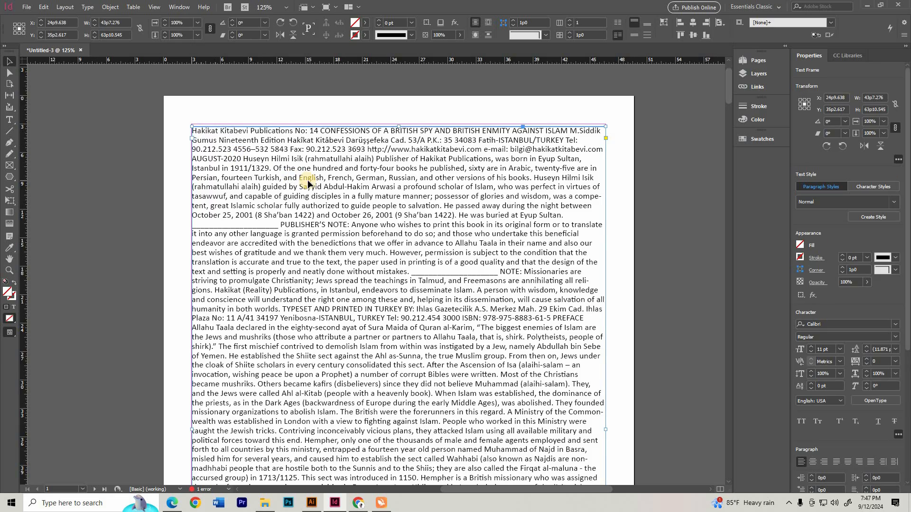
- Review the placed text on page 1, its overset end and the empty spreads that follow
{"action": "scroll", "coordinate": [308, 184], "scroll_direction": "down", "scroll_amount": 3}
{"action": "scroll", "coordinate": [308, 184], "scroll_direction": "down", "scroll_amount": 3}
{"action": "scroll", "coordinate": [308, 181], "scroll_direction": "down", "scroll_amount": 2}
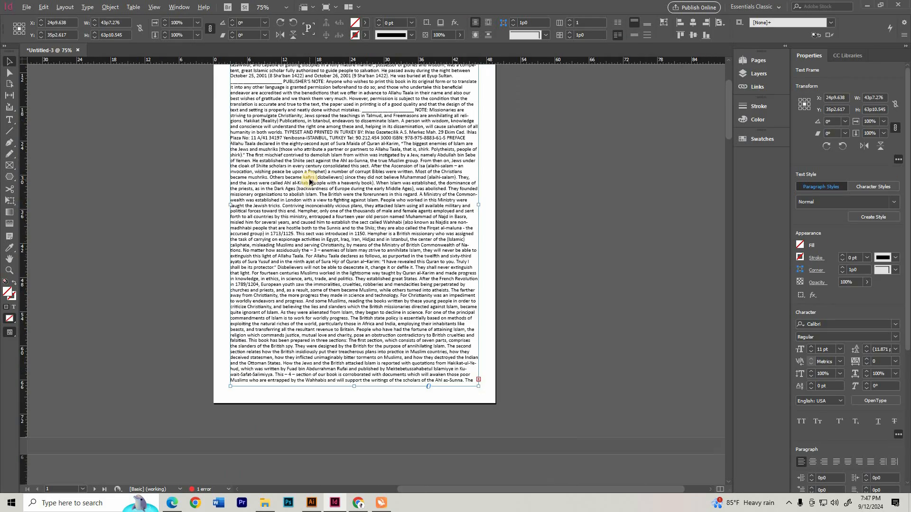
{"action": "scroll", "coordinate": [386, 160], "scroll_direction": "up", "scroll_amount": 3}
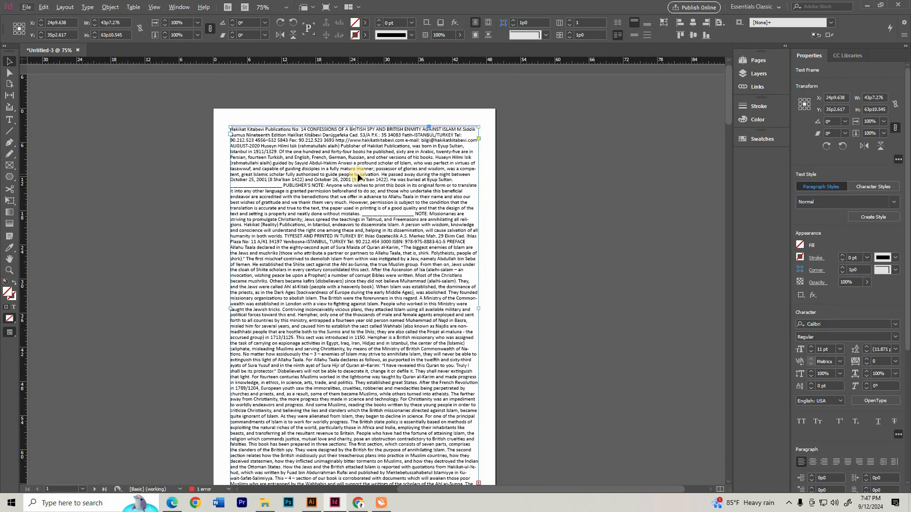
{"action": "scroll", "coordinate": [358, 178], "scroll_direction": "down", "scroll_amount": 3}
{"action": "scroll", "coordinate": [450, 143], "scroll_direction": "down", "scroll_amount": 3}
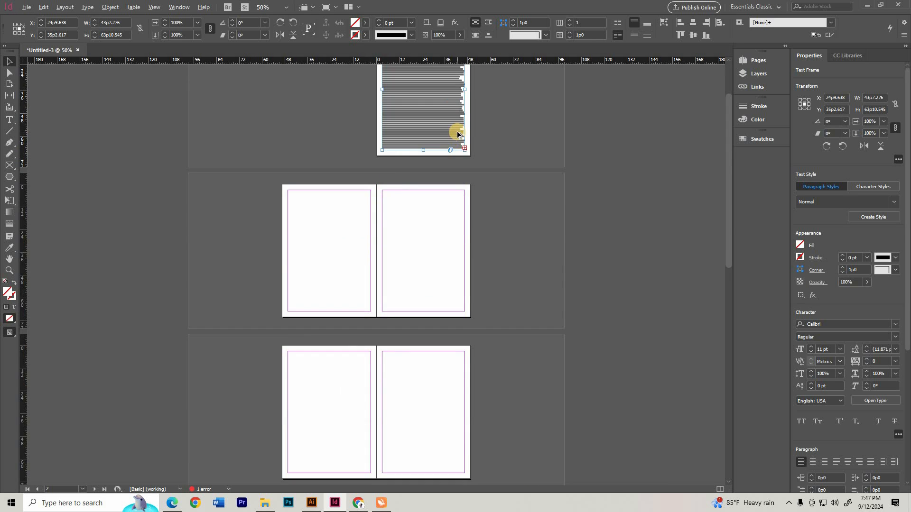
{"action": "scroll", "coordinate": [457, 133], "scroll_direction": "up", "scroll_amount": 3}
{"action": "left_click_drag", "start_coordinate": [501, 140], "coordinate": [272, 186]}
{"action": "scroll", "coordinate": [458, 158], "scroll_direction": "down", "scroll_amount": 1}
{"action": "left_click_drag", "start_coordinate": [331, 269], "coordinate": [549, 133]}
{"action": "left_click_drag", "start_coordinate": [442, 230], "coordinate": [477, 226]}
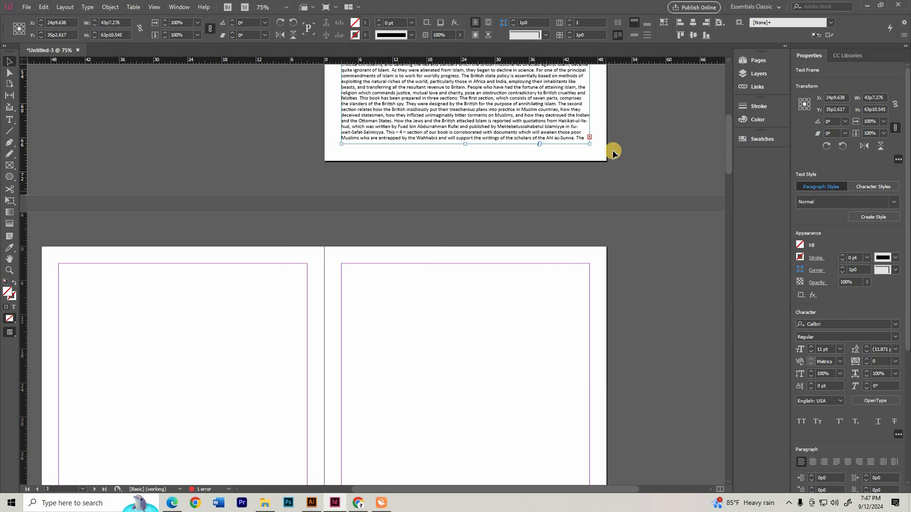
- Flow page 1's overset text into a new margin-wide frame on page 2
{"action": "left_click", "coordinate": [591, 139]}
{"action": "key", "text": "ctrl+z"}
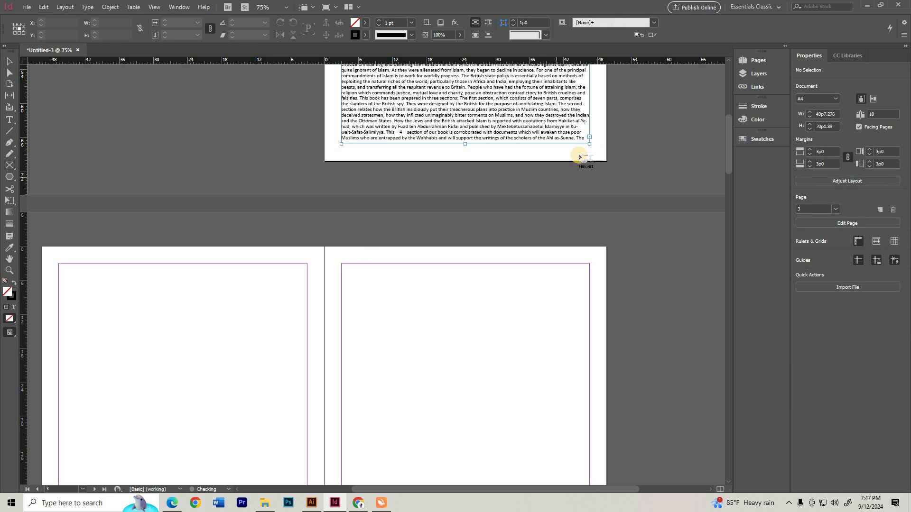
{"action": "left_click", "coordinate": [591, 139]}
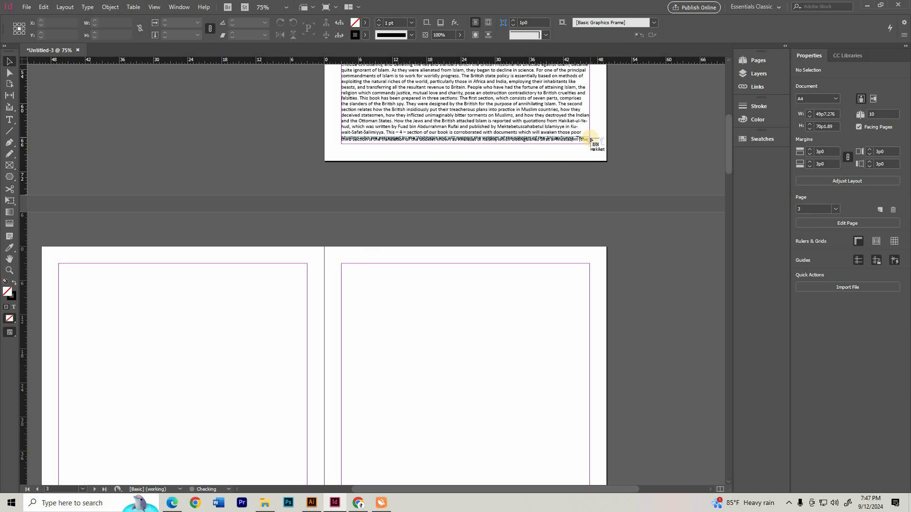
{"action": "key", "text": "ctrl+z"}
{"action": "left_click", "coordinate": [62, 268]}
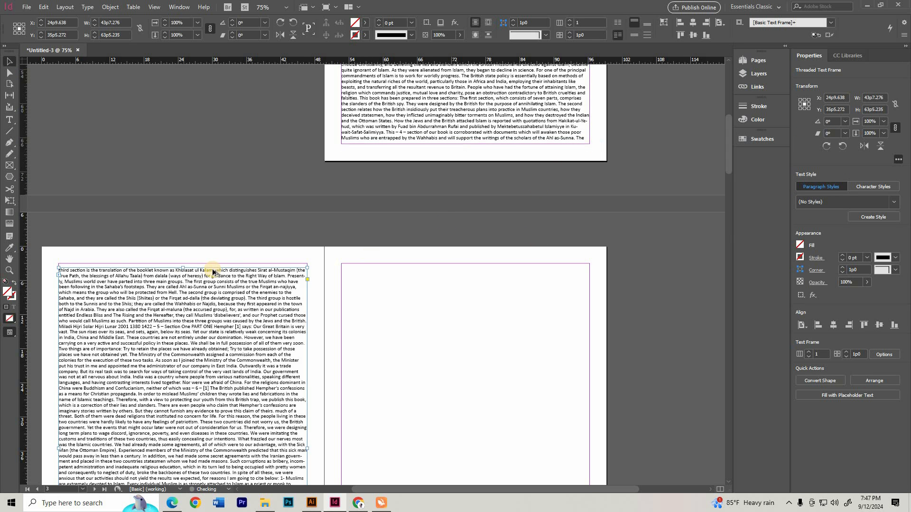
- Continue the overset text from page 2 into a new threaded frame on page 3
{"action": "scroll", "coordinate": [213, 271], "scroll_direction": "down", "scroll_amount": 2}
{"action": "scroll", "coordinate": [408, 268], "scroll_direction": "up", "scroll_amount": 1}
{"action": "scroll", "coordinate": [411, 289], "scroll_direction": "down", "scroll_amount": 3}
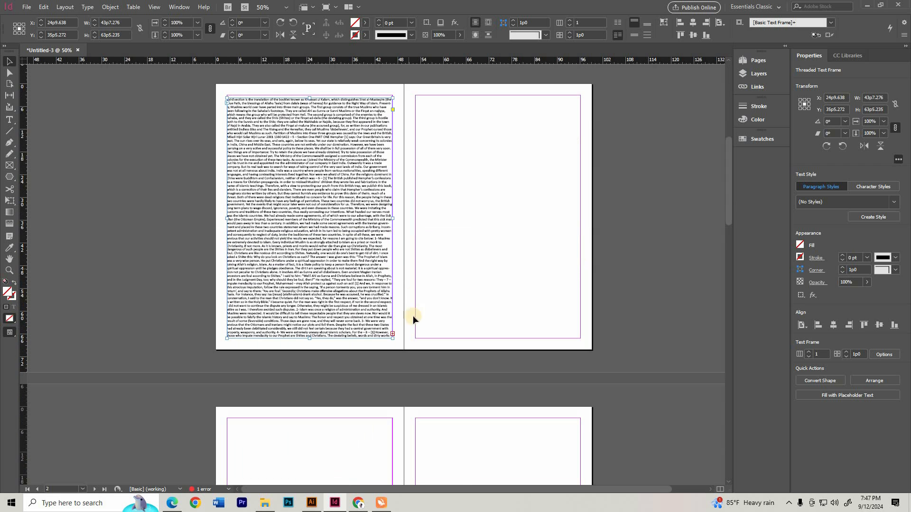
{"action": "left_click", "coordinate": [392, 333]}
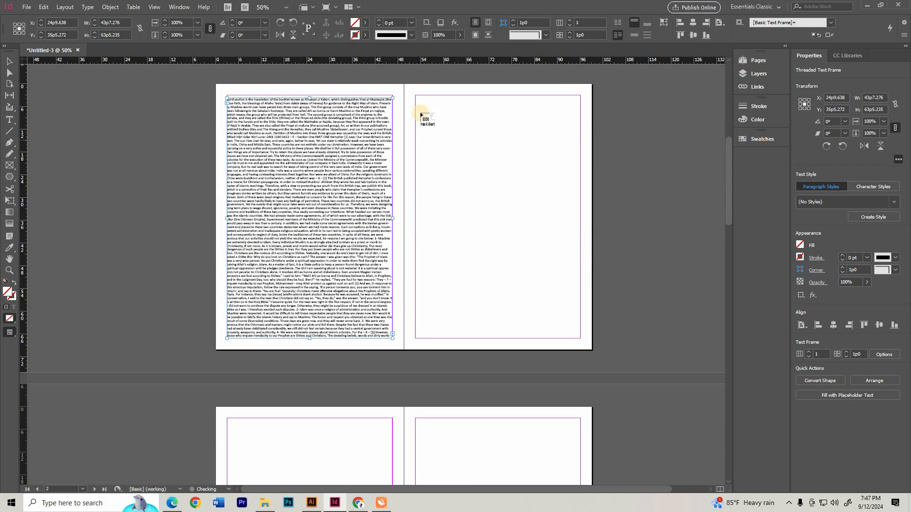
{"action": "left_click", "coordinate": [455, 205]}
- Thread the overset text from page 3 onto page 4, and from page 4 onto page 5
{"action": "scroll", "coordinate": [536, 224], "scroll_direction": "down", "scroll_amount": 2}
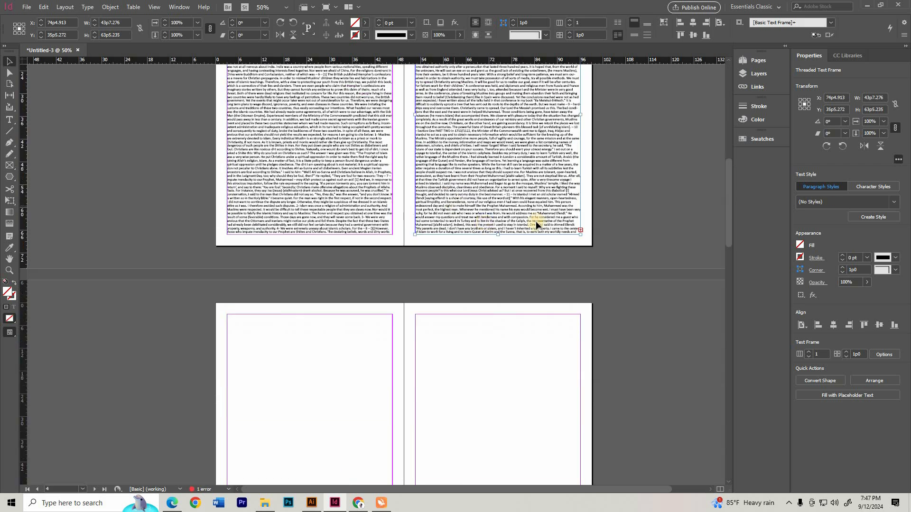
{"action": "left_click", "coordinate": [581, 233]}
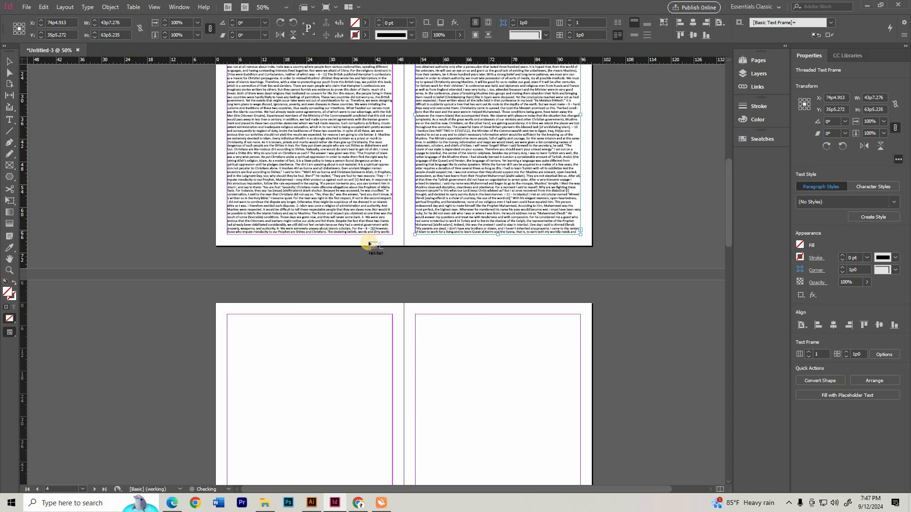
{"action": "scroll", "coordinate": [332, 223], "scroll_direction": "down", "scroll_amount": 3}
{"action": "left_click", "coordinate": [230, 145]}
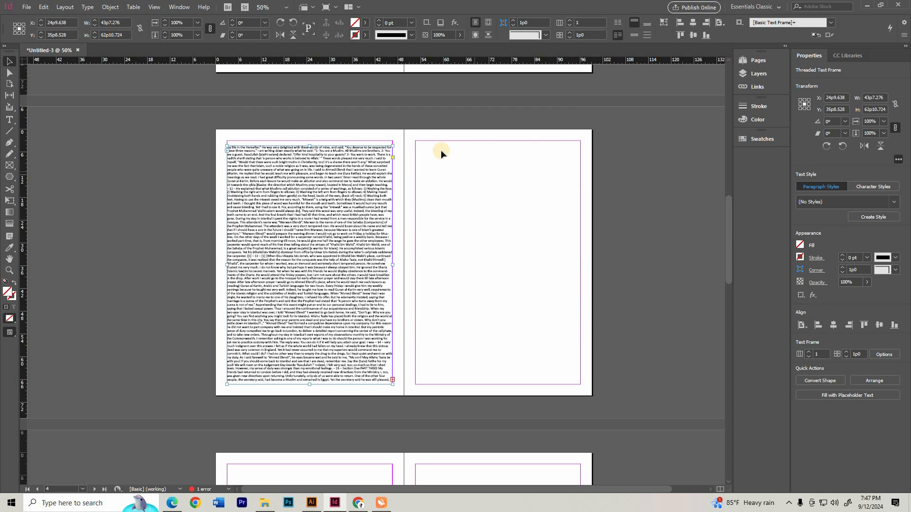
{"action": "left_click", "coordinate": [392, 380]}
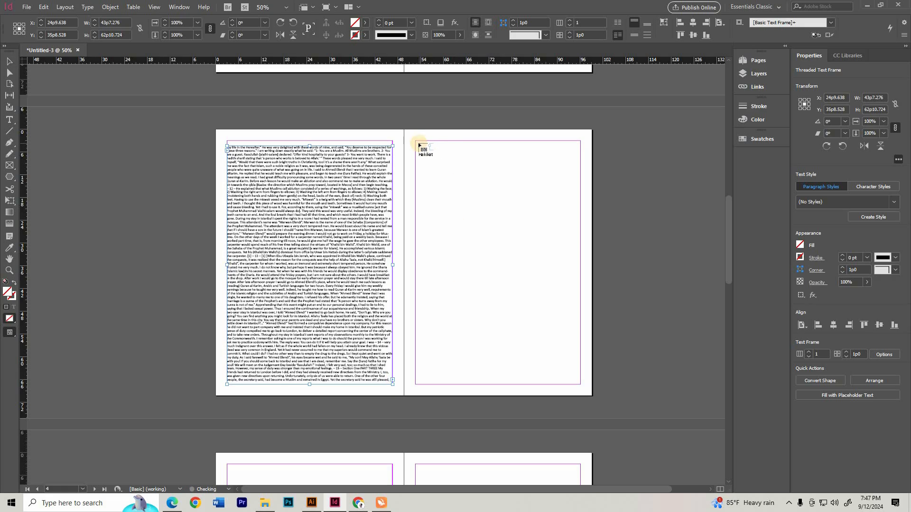
{"action": "left_click", "coordinate": [419, 143]}
- Set the text frame on page 1 to 3 columns
{"action": "scroll", "coordinate": [427, 239], "scroll_direction": "up", "scroll_amount": 8}
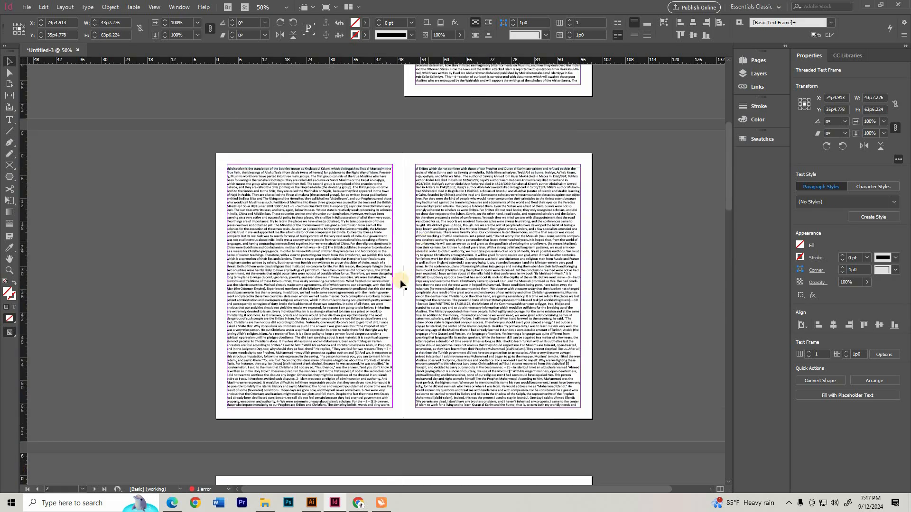
{"action": "scroll", "coordinate": [401, 284], "scroll_direction": "down", "scroll_amount": 2}
{"action": "scroll", "coordinate": [431, 141], "scroll_direction": "up", "scroll_amount": 2}
{"action": "left_click_drag", "start_coordinate": [364, 114], "coordinate": [310, 327]}
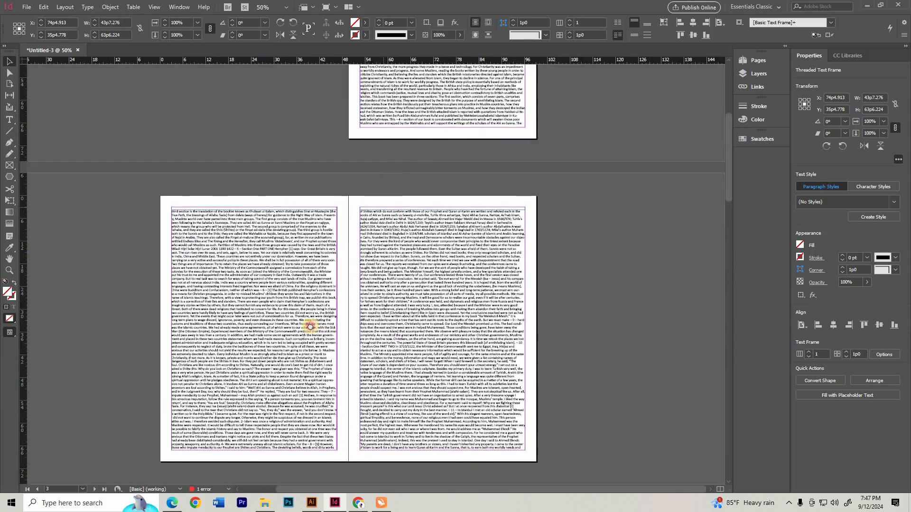
{"action": "scroll", "coordinate": [414, 237], "scroll_direction": "up", "scroll_amount": 4}
{"action": "scroll", "coordinate": [537, 189], "scroll_direction": "up", "scroll_amount": 2}
{"action": "scroll", "coordinate": [421, 219], "scroll_direction": "down", "scroll_amount": 1}
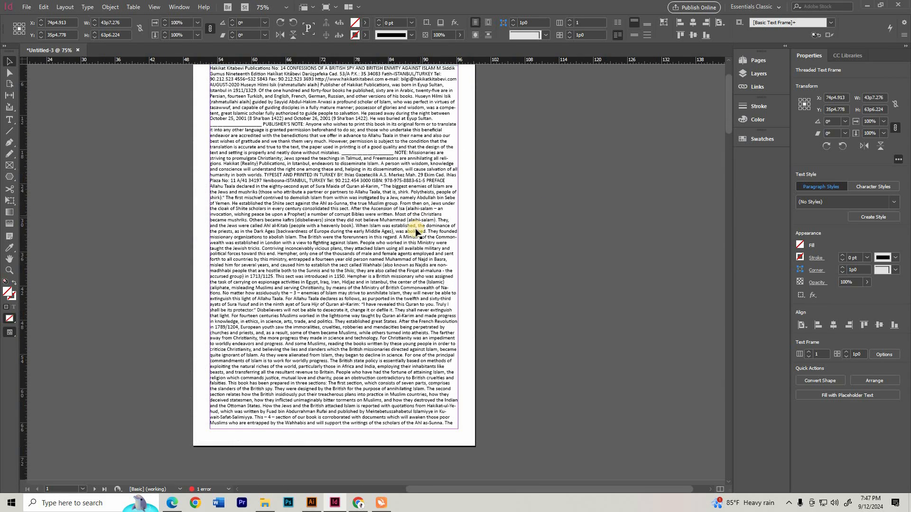
{"action": "left_click", "coordinate": [363, 222]}
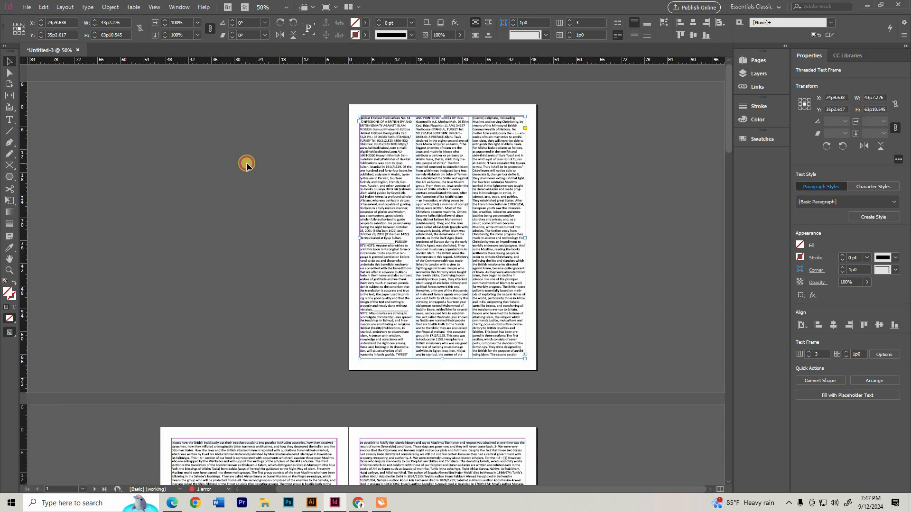
{"action": "left_click", "coordinate": [246, 162]}
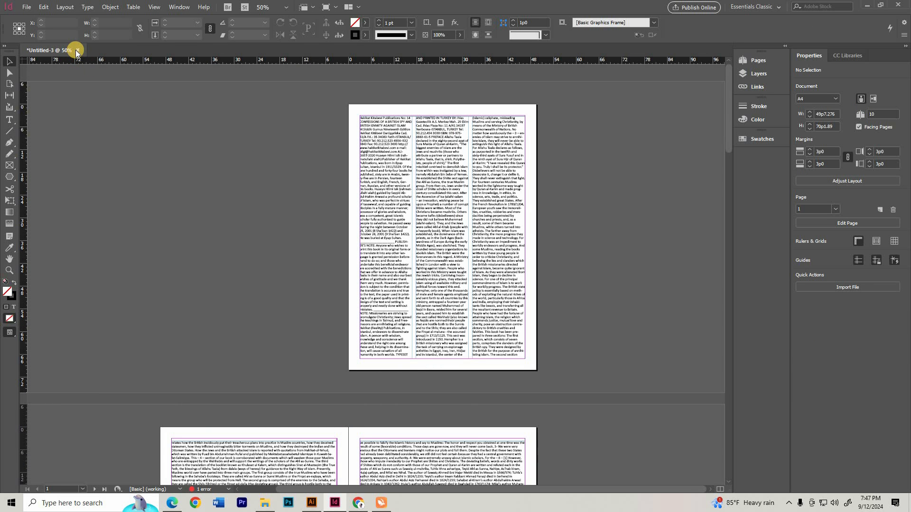
- Close the document without saving and create a new 10-page, 49p7.276 × 70p1.89 document with facing pages and a primary text frame
{"action": "left_click", "coordinate": [77, 51]}
{"action": "left_click", "coordinate": [502, 262]}
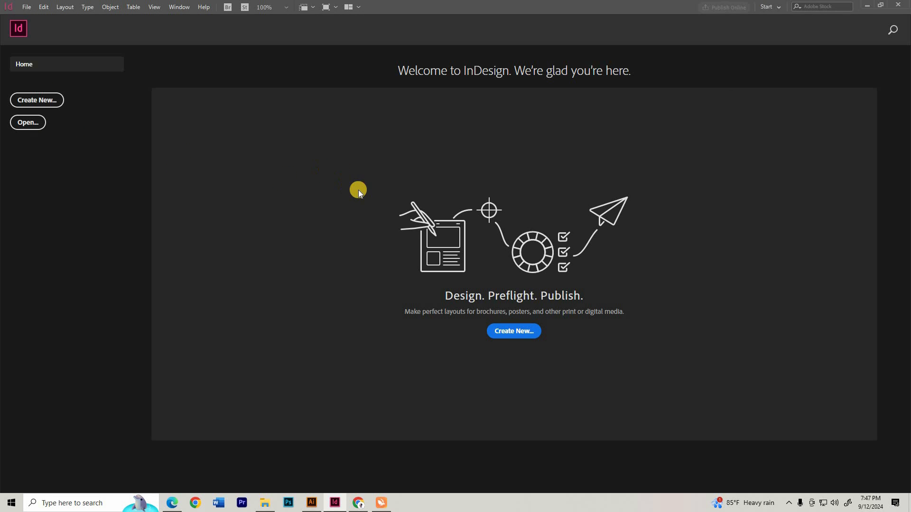
{"action": "key", "text": "ctrl+n"}
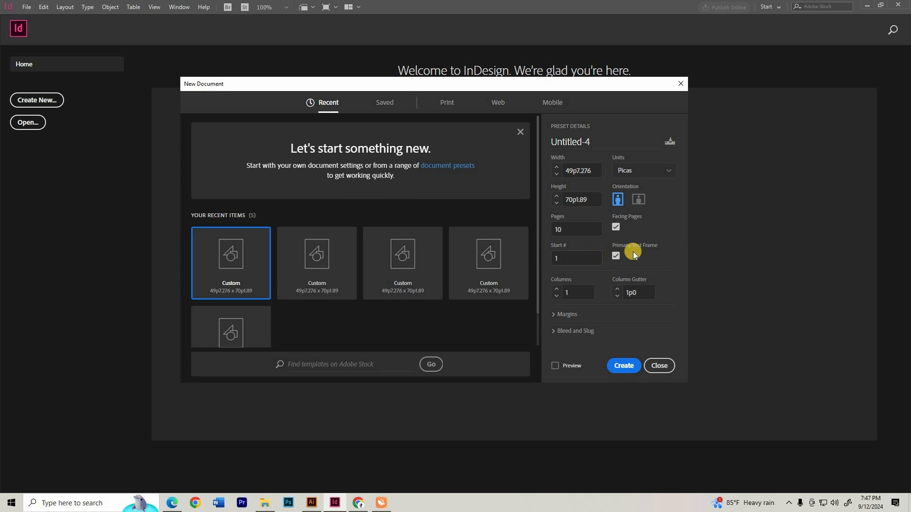
{"action": "left_click", "coordinate": [625, 364]}
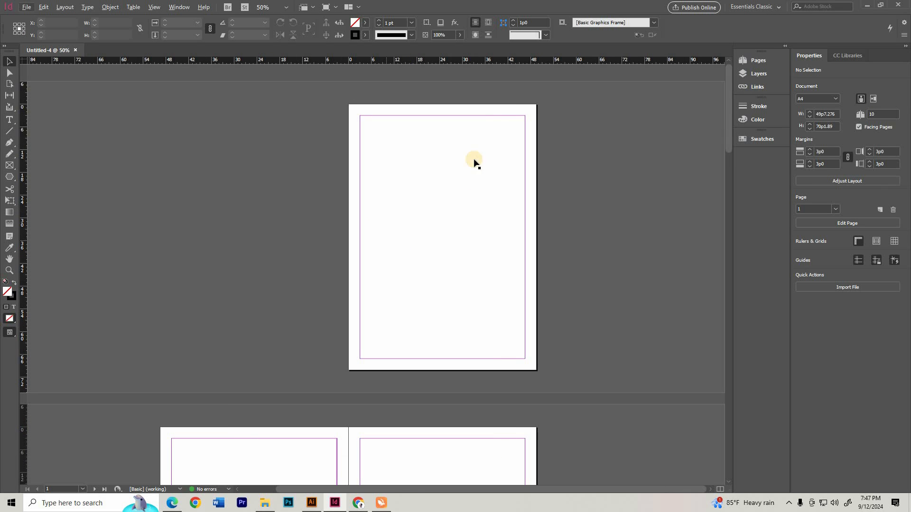
- Activate the primary text frame on page 1 and inspect the small icon at its edge
{"action": "left_click", "coordinate": [185, 128]}
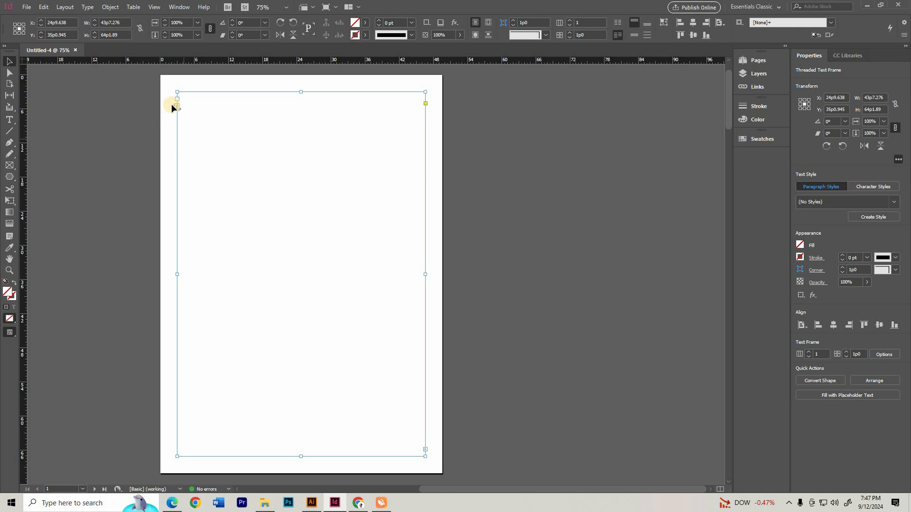
{"action": "scroll", "coordinate": [172, 105], "scroll_direction": "up", "scroll_amount": 5, "text": "alt"}
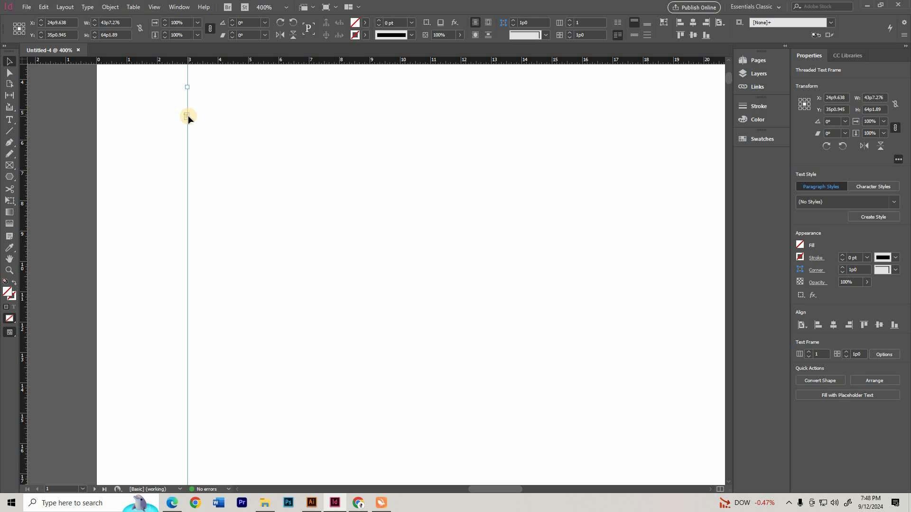
{"action": "mouse_move", "coordinate": [188, 116]}
{"action": "scroll", "coordinate": [222, 218], "scroll_direction": "down", "scroll_amount": 3, "text": "alt"}
{"action": "left_click_drag", "start_coordinate": [321, 201], "coordinate": [269, 144]}
{"action": "scroll", "coordinate": [269, 144], "scroll_direction": "down", "scroll_amount": 1, "text": "alt"}
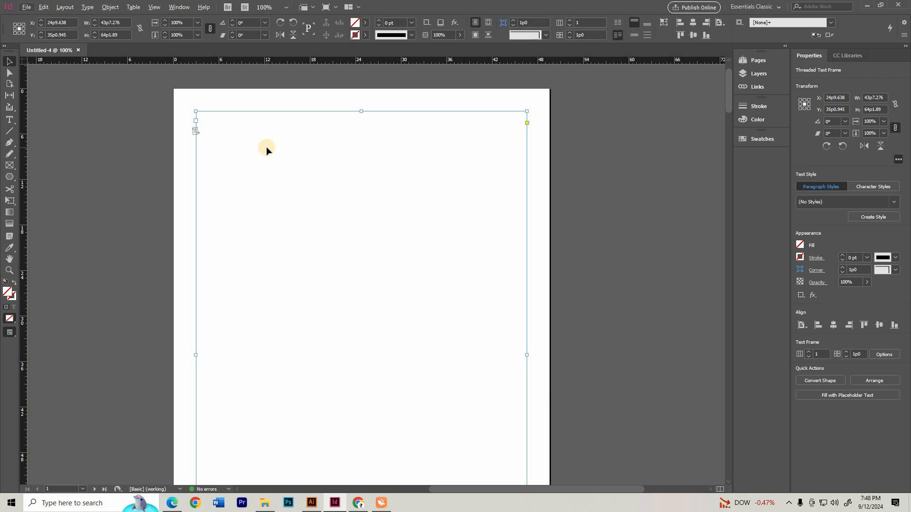
- Place the Word file "Hakikat Kitabevi Publications No text" into the primary text frame on page 1
{"action": "key", "text": "ctrl+d"}
{"action": "left_click", "coordinate": [513, 199]}
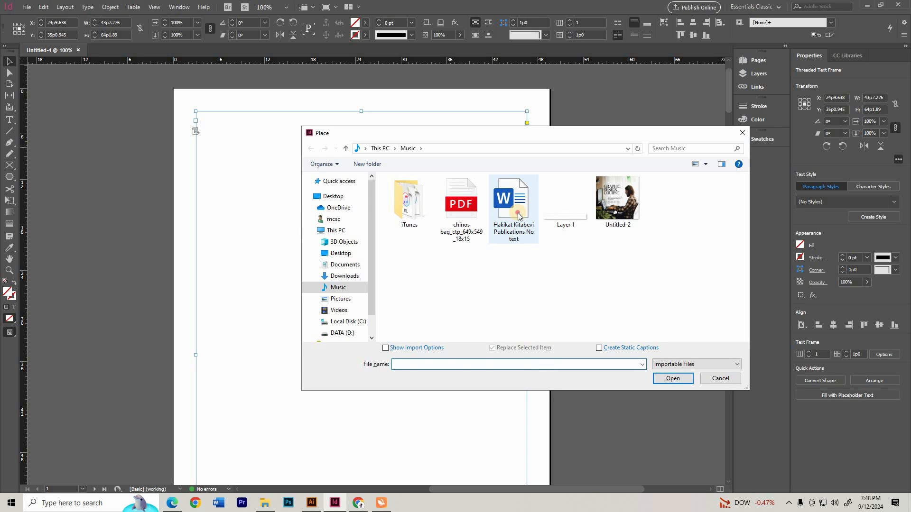
{"action": "left_click", "coordinate": [672, 378]}
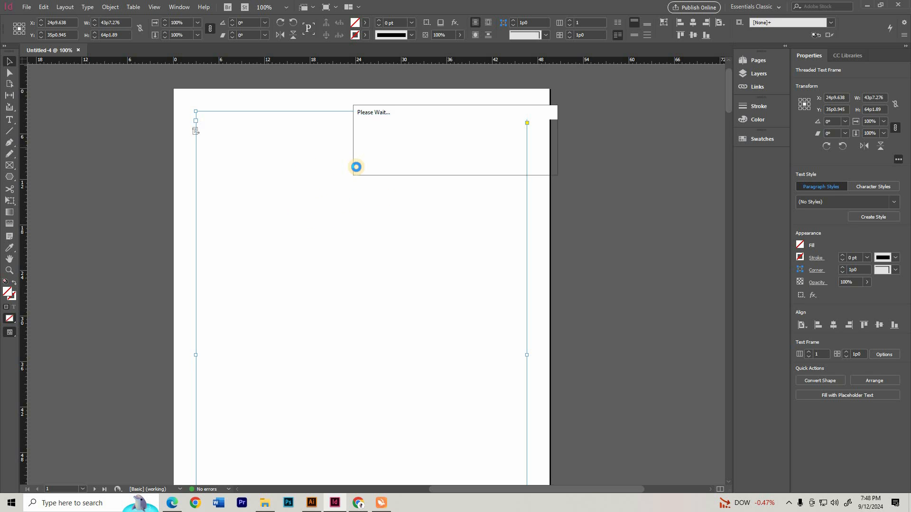
{"action": "scroll", "coordinate": [199, 129], "scroll_direction": "up", "scroll_amount": 2}
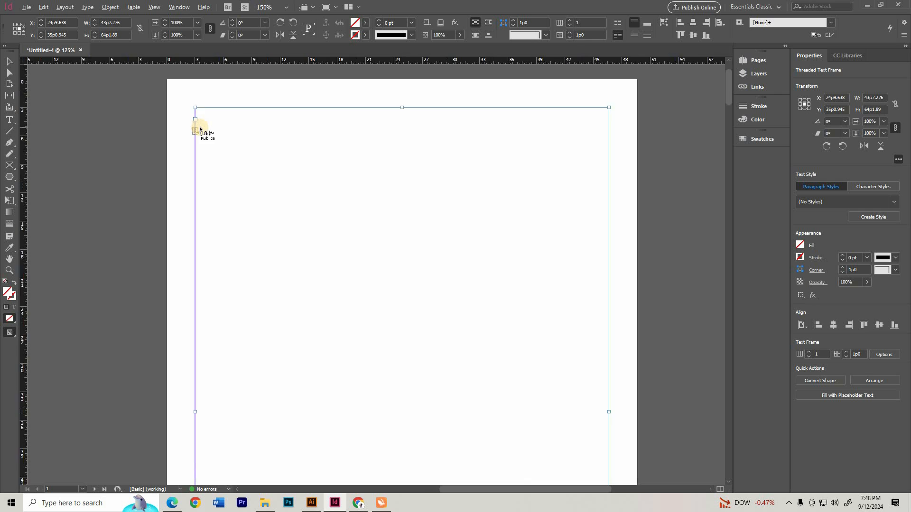
{"action": "scroll", "coordinate": [199, 131], "scroll_direction": "up", "scroll_amount": 2}
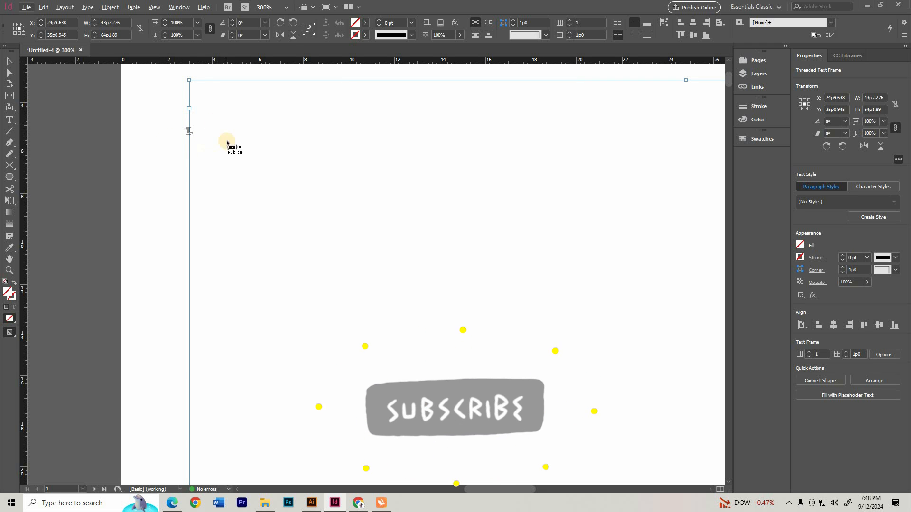
{"action": "scroll", "coordinate": [209, 142], "scroll_direction": "down", "scroll_amount": 2}
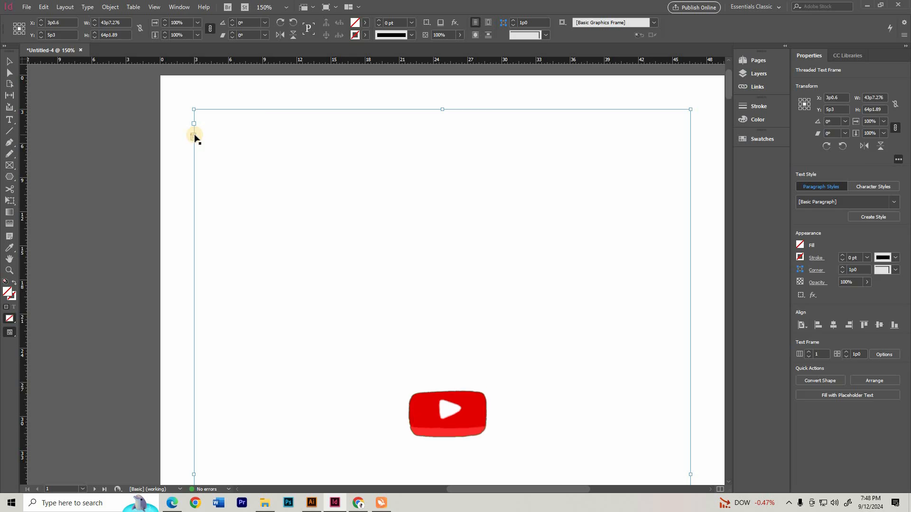
{"action": "left_click", "coordinate": [195, 136]}
- Examine how the placed text flows through the document's spreads and check the page thumbnails through to the last spread
{"action": "scroll", "coordinate": [212, 136], "scroll_direction": "down", "scroll_amount": 1}
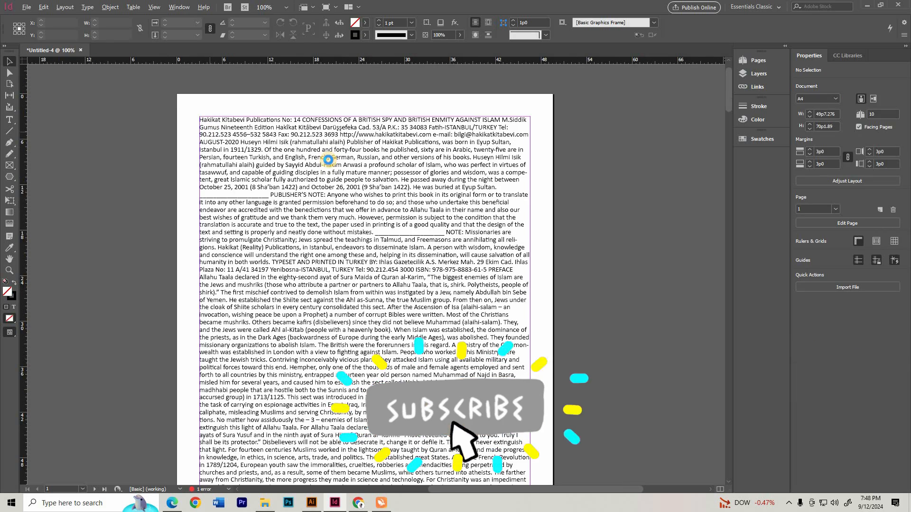
{"action": "scroll", "coordinate": [541, 157], "scroll_direction": "down", "scroll_amount": 3}
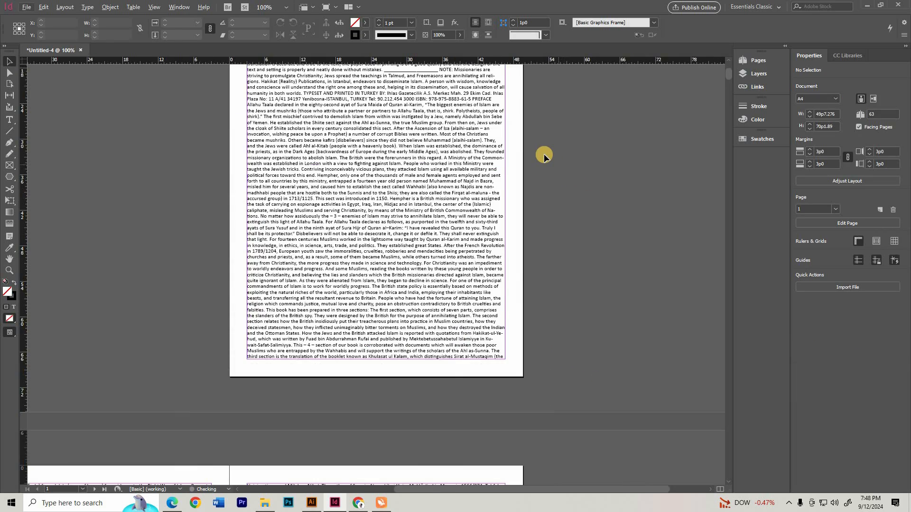
{"action": "scroll", "coordinate": [544, 152], "scroll_direction": "down", "scroll_amount": 1}
{"action": "scroll", "coordinate": [544, 156], "scroll_direction": "down", "scroll_amount": 3}
{"action": "scroll", "coordinate": [544, 156], "scroll_direction": "down", "scroll_amount": 5}
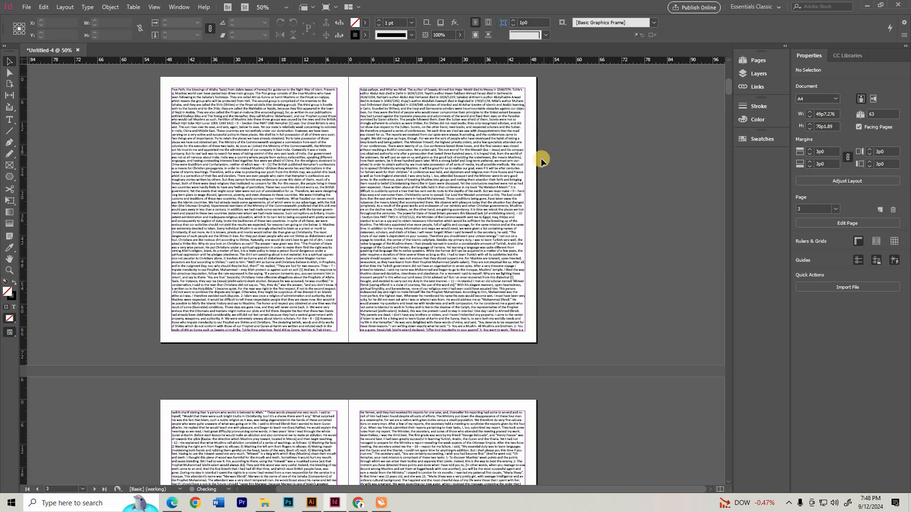
{"action": "scroll", "coordinate": [534, 183], "scroll_direction": "down", "scroll_amount": 8}
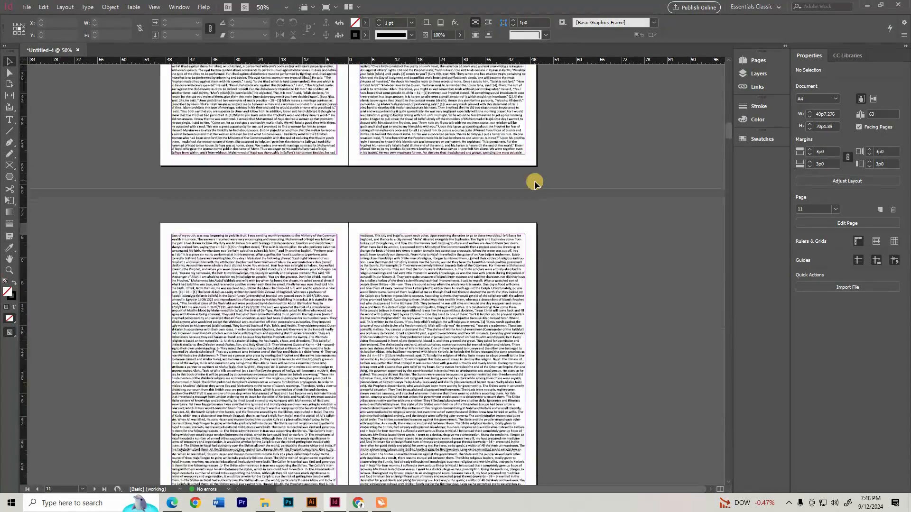
{"action": "scroll", "coordinate": [469, 211], "scroll_direction": "down", "scroll_amount": 5}
{"action": "scroll", "coordinate": [471, 213], "scroll_direction": "down", "scroll_amount": 10}
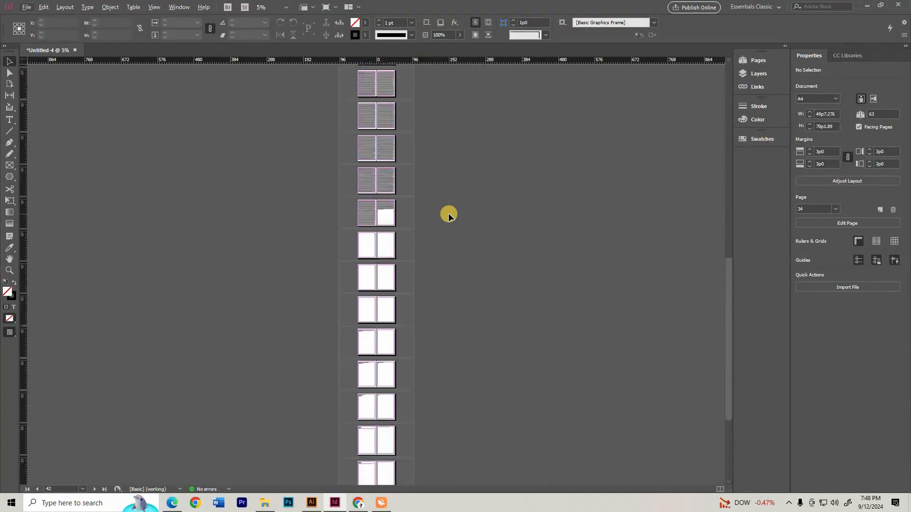
{"action": "left_click", "coordinate": [759, 62]}
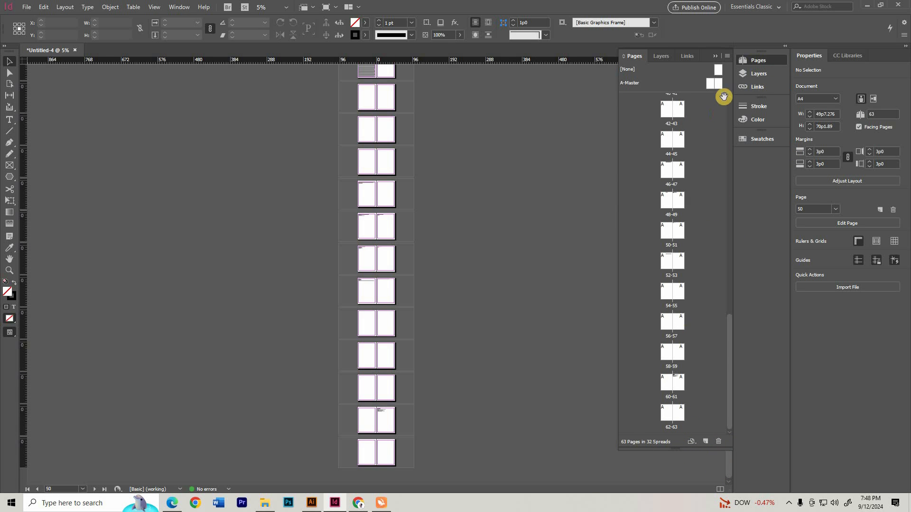
{"action": "left_click", "coordinate": [717, 57]}
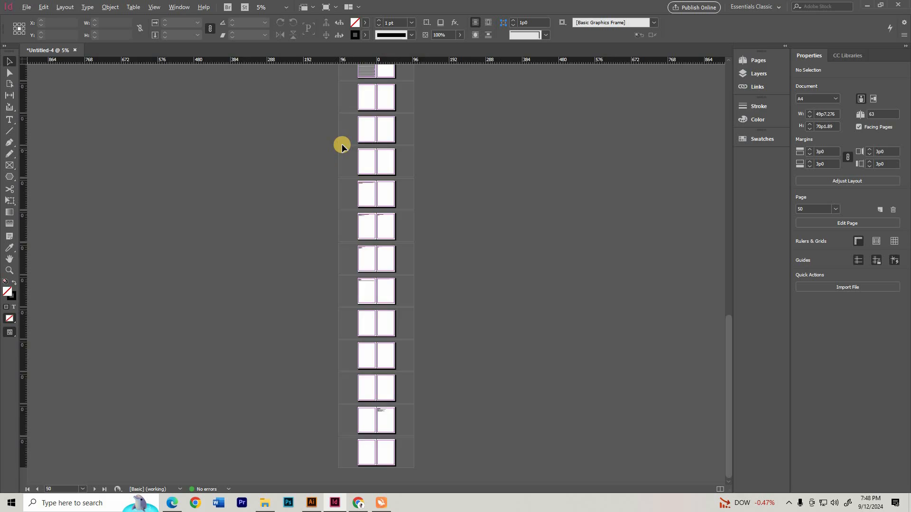
- Review the sparsely filled spreads near the document's end, return to page 1 and inspect its threaded text frame
{"action": "scroll", "coordinate": [373, 149], "scroll_direction": "up", "scroll_amount": 3}
{"action": "scroll", "coordinate": [375, 148], "scroll_direction": "up", "scroll_amount": 5}
{"action": "scroll", "coordinate": [429, 142], "scroll_direction": "up", "scroll_amount": 10}
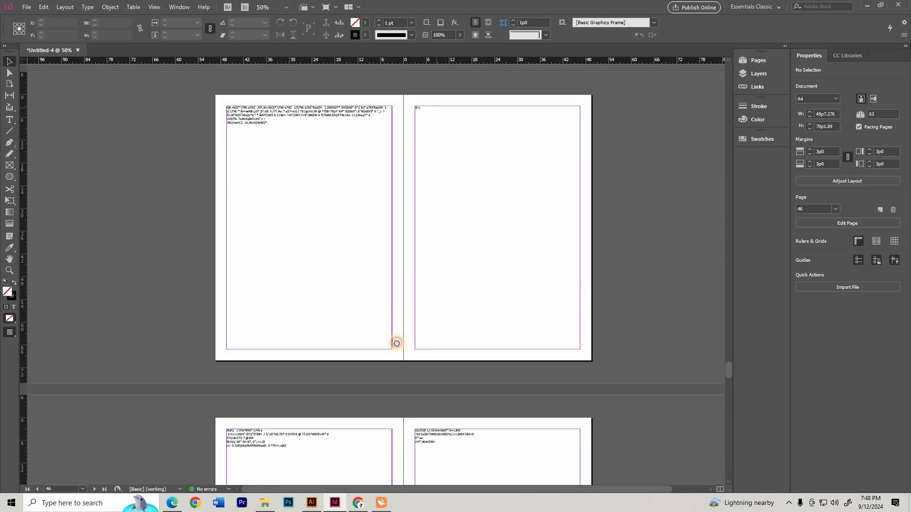
{"action": "scroll", "coordinate": [400, 329], "scroll_direction": "up", "scroll_amount": 4}
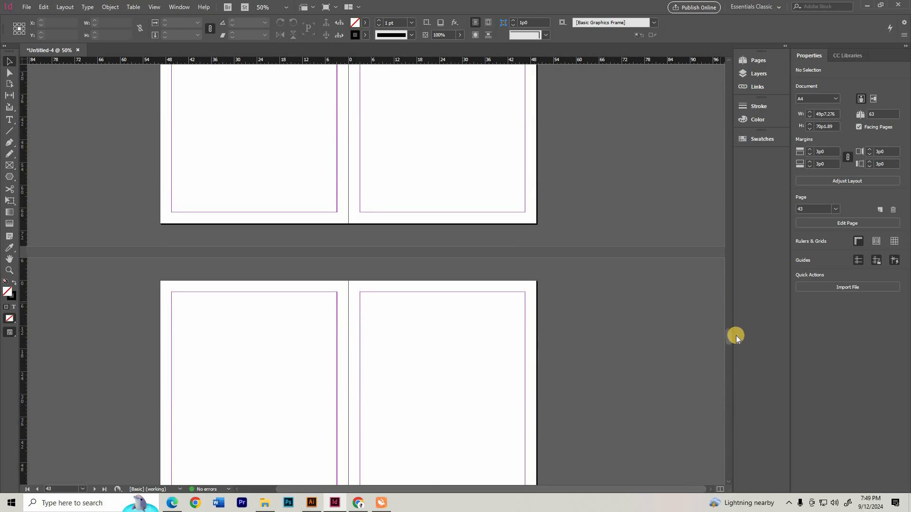
{"action": "left_click_drag", "start_coordinate": [730, 338], "coordinate": [729, 61]}
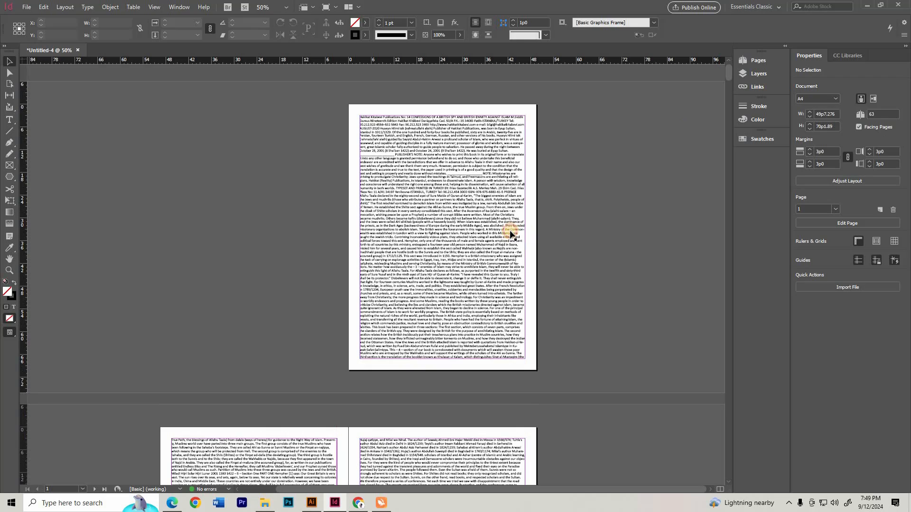
{"action": "left_click", "coordinate": [508, 140]}
{"action": "scroll", "coordinate": [508, 140], "scroll_direction": "up", "scroll_amount": 3}
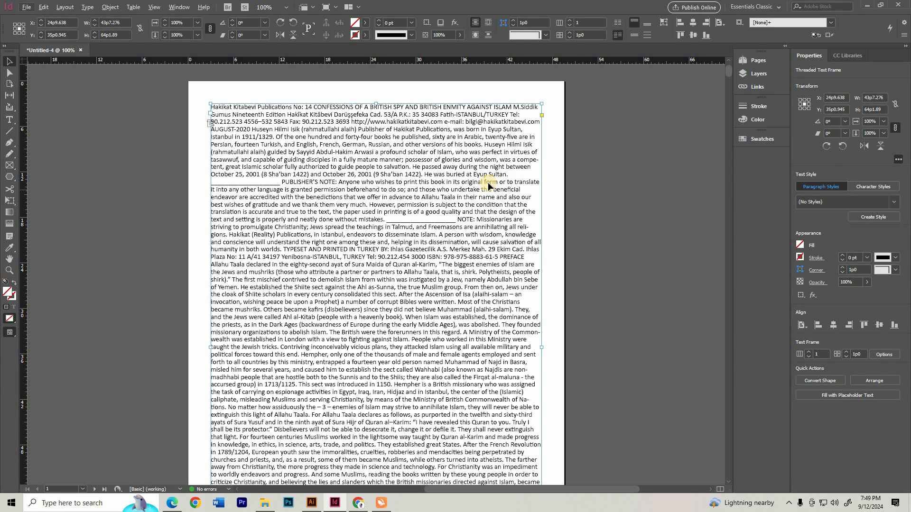
{"action": "scroll", "coordinate": [467, 198], "scroll_direction": "down", "scroll_amount": 4}
{"action": "scroll", "coordinate": [452, 122], "scroll_direction": "up", "scroll_amount": 3}
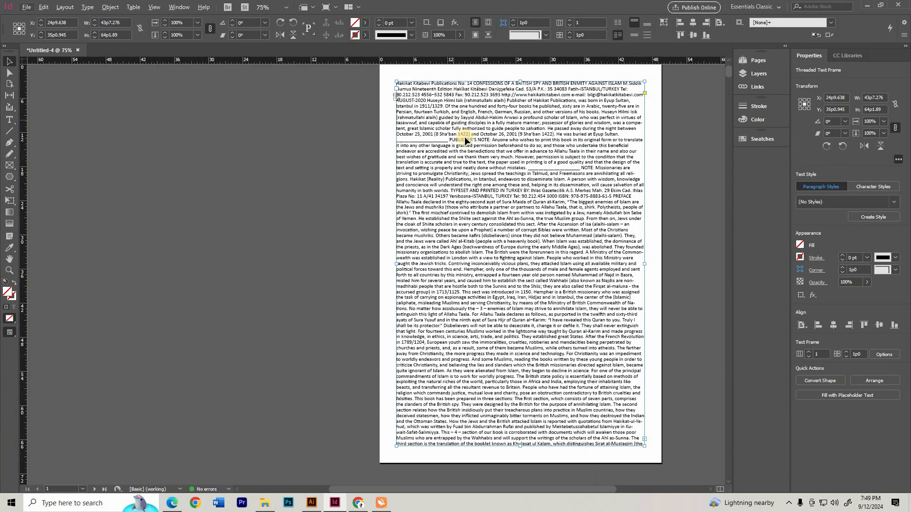
{"action": "scroll", "coordinate": [437, 166], "scroll_direction": "down", "scroll_amount": 2}
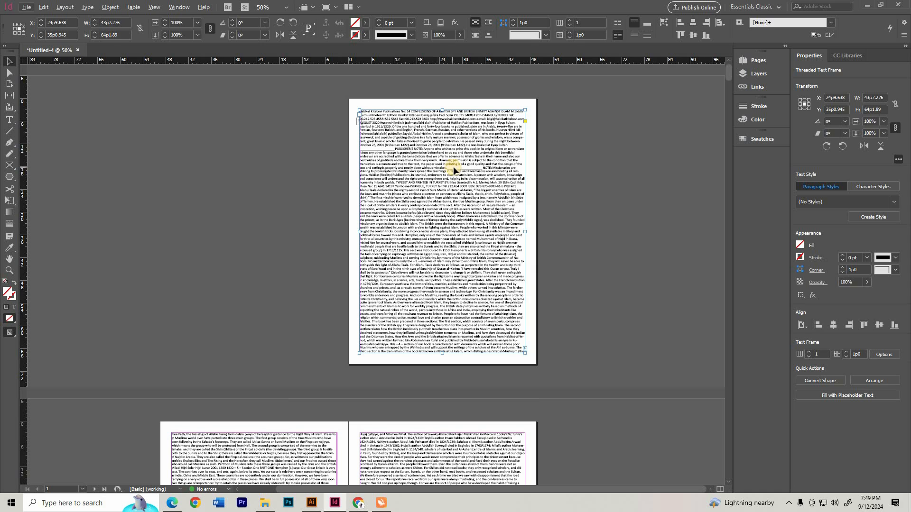
{"action": "left_click", "coordinate": [604, 168]}
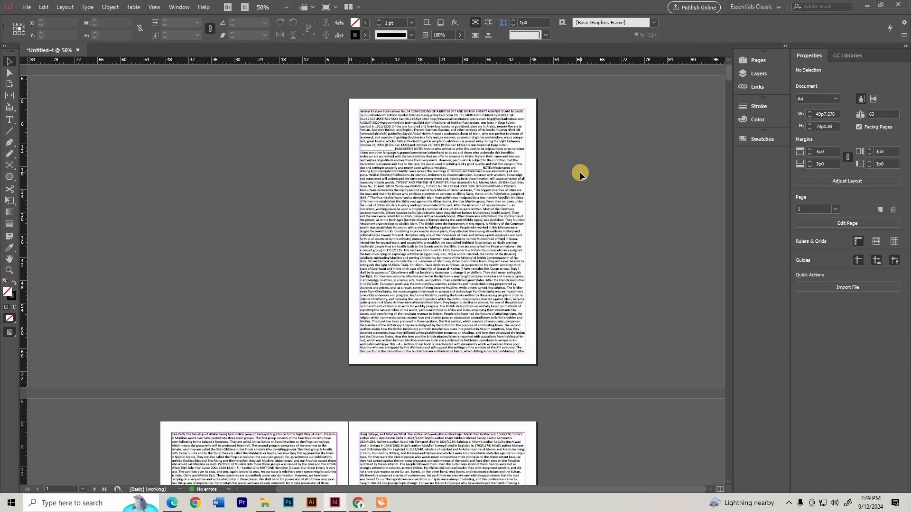